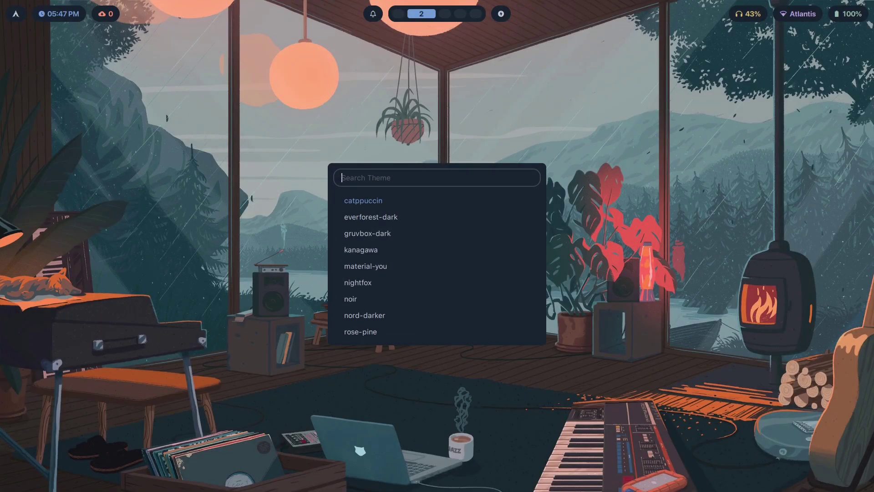
Step: Apply the catppuccin theme, followed by the everforest-dark theme
{"action": "key", "text": "Return"}
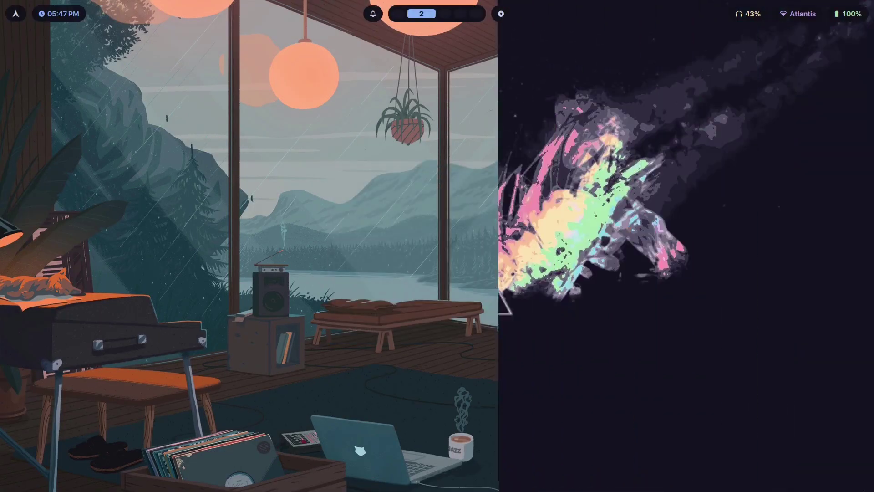
{"action": "key", "text": "super+t"}
{"action": "key", "text": "Down"}
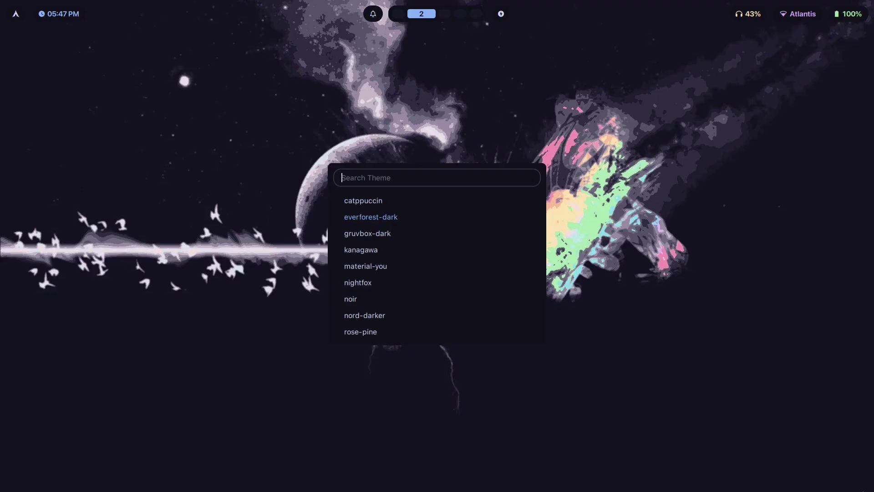
{"action": "key", "text": "Return"}
Step: Apply the gruvbox-dark theme from the theme picker
{"action": "key", "text": "super+t"}
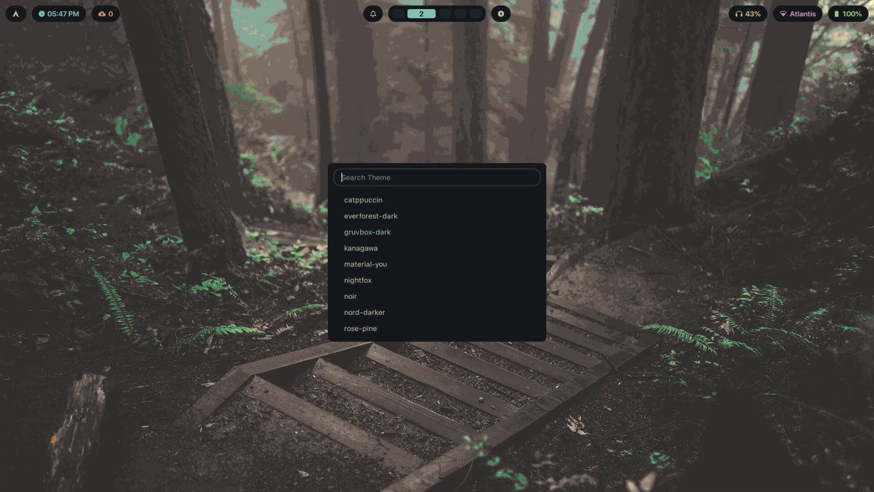
{"action": "key", "text": "Return"}
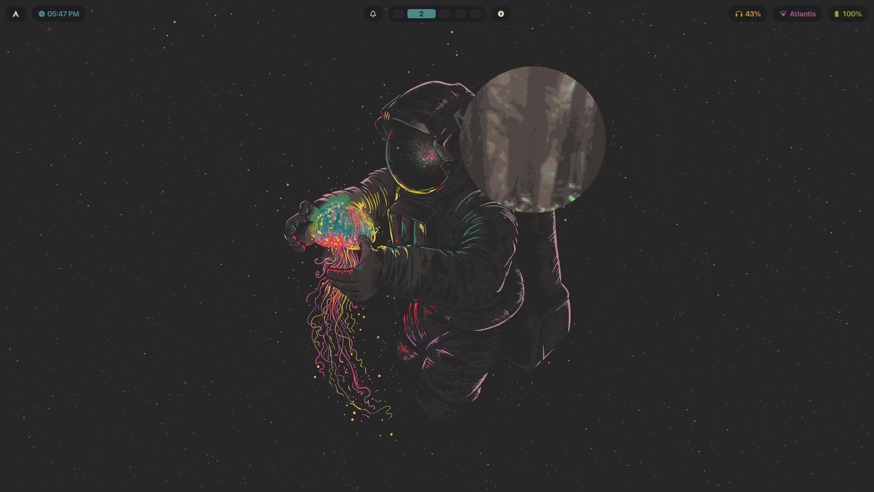
Step: Move further down the theme list and apply the nord-darker theme
{"action": "key", "text": "super+t"}
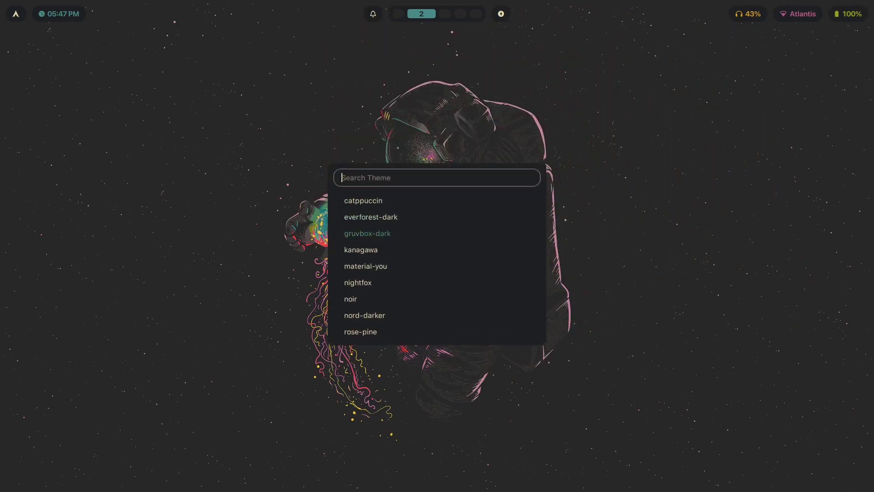
{"action": "key", "text": "Down"}
{"action": "key", "text": "Down"}
{"action": "key", "text": "Down"}
{"action": "key", "text": "Down"}
{"action": "key", "text": "Return"}
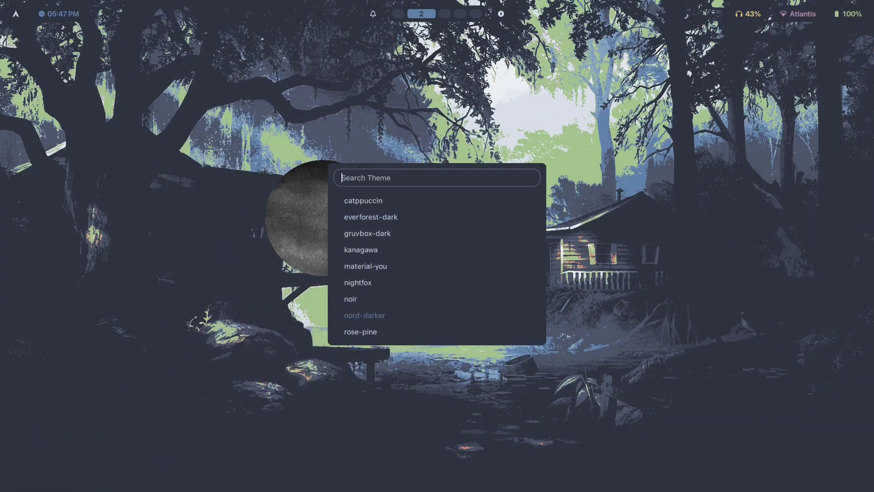
Step: Apply the rose-pine theme, followed by the tokyo-night theme
{"action": "key", "text": "Return"}
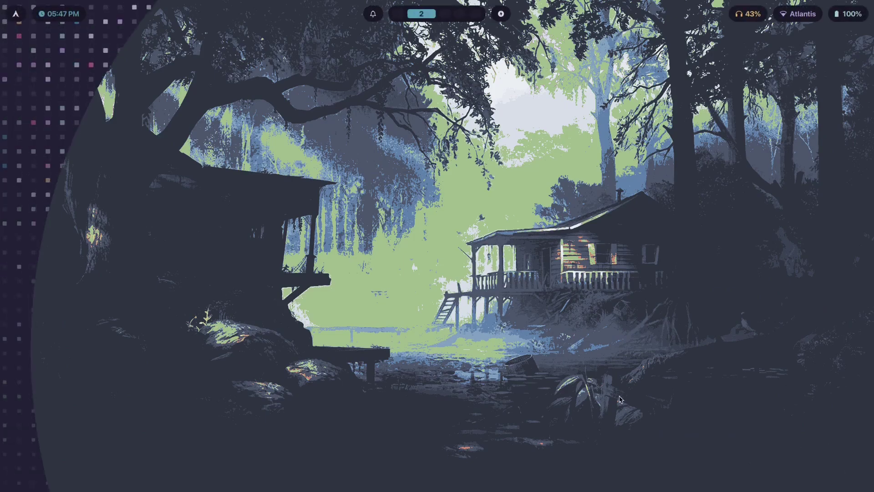
{"action": "key", "text": "super+t"}
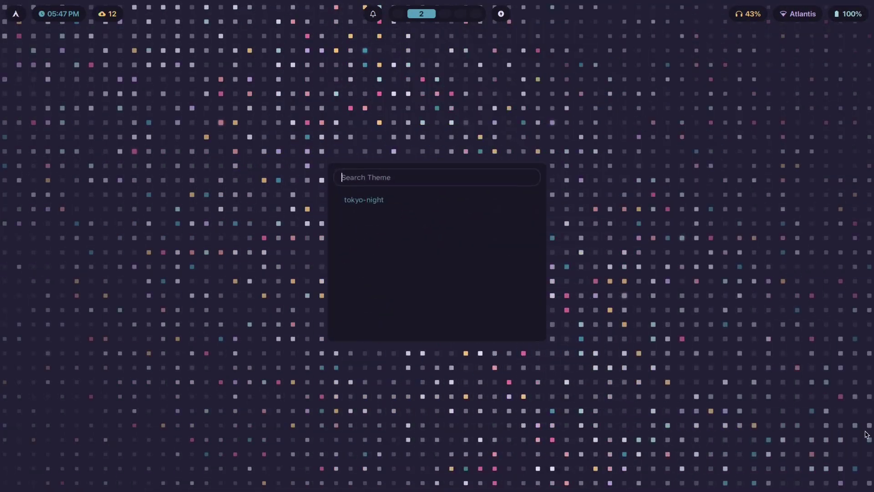
{"action": "key", "text": "Return"}
Step: Cycle through further themes, including everforest-dark, and finish on the nightfox theme
{"action": "key", "text": "super+t"}
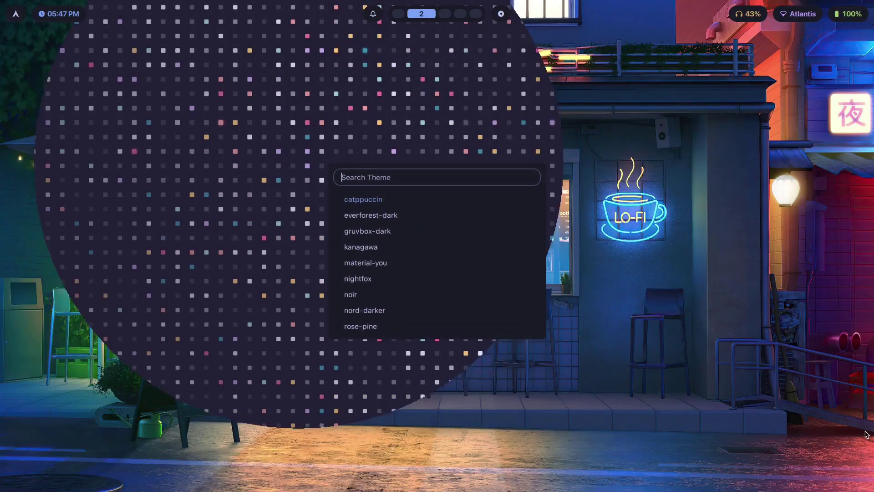
{"action": "key", "text": "Return"}
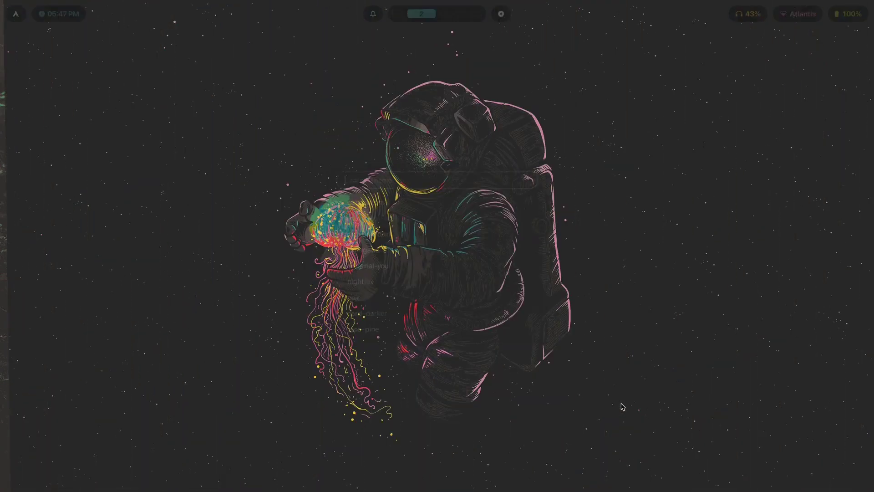
{"action": "key", "text": "super+t"}
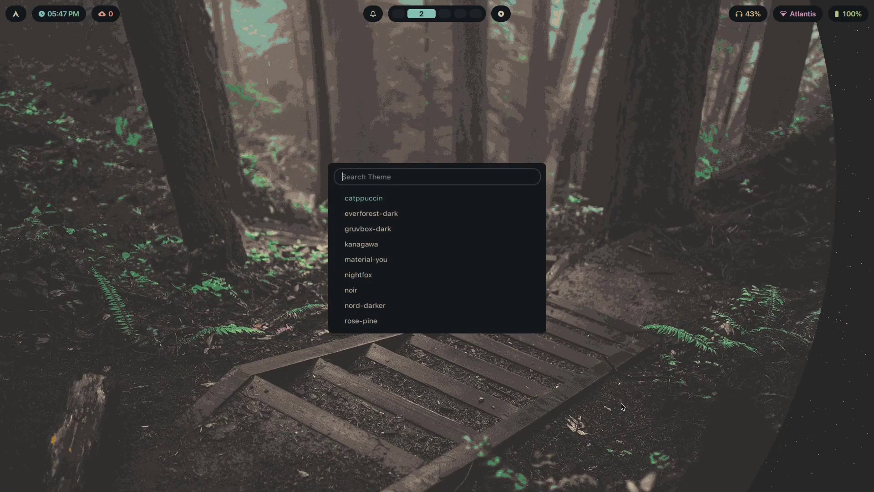
{"action": "key", "text": "Return"}
{"action": "key", "text": "super+t"}
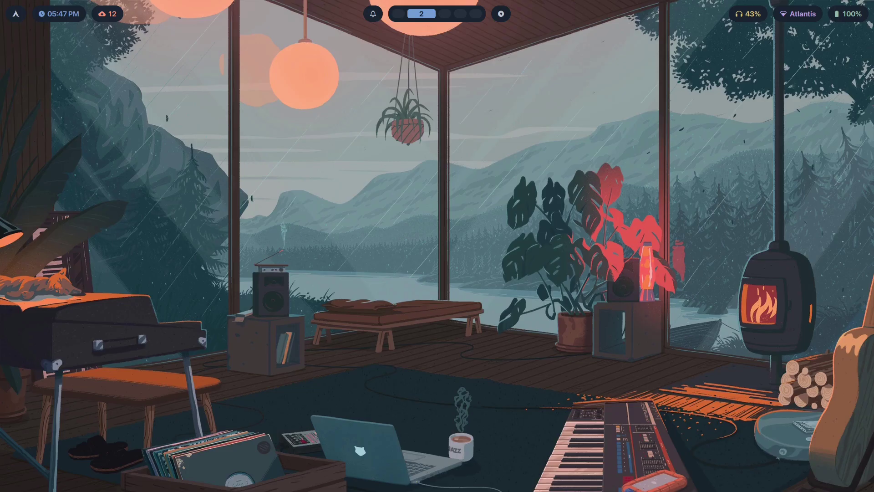
Step: Switch to the browser workspace, close the ChatGPT tab and look over the swww repository page on GitHub
{"action": "key", "text": "super+1"}
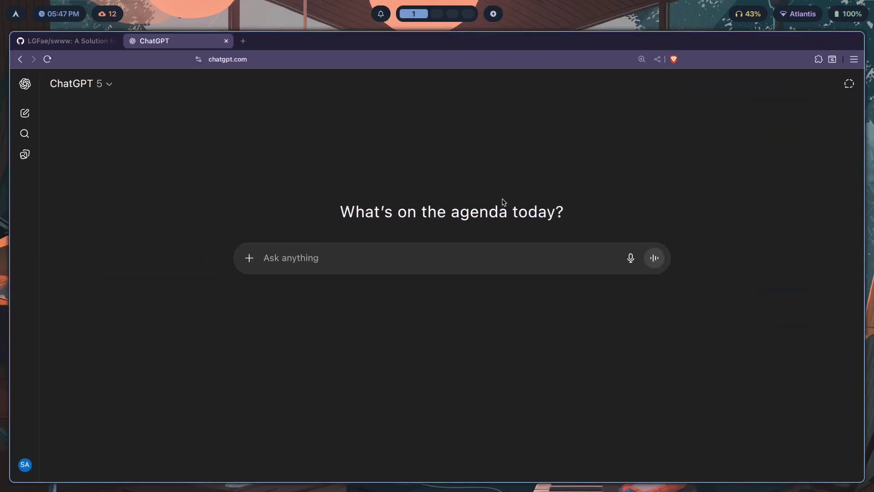
{"action": "left_click", "coordinate": [226, 41]}
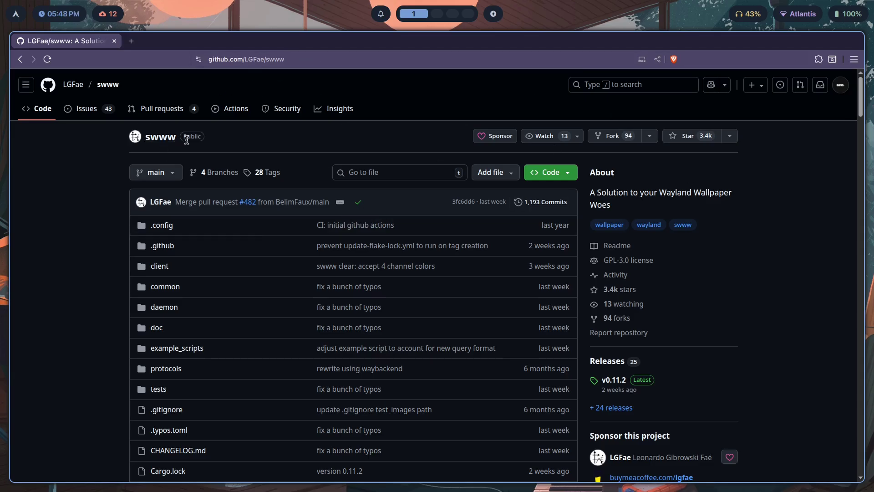
{"action": "scroll", "coordinate": [589, 224], "scroll_direction": "down", "scroll_amount": 1}
{"action": "scroll", "coordinate": [688, 222], "scroll_direction": "up", "scroll_amount": 1}
{"action": "scroll", "coordinate": [411, 246], "scroll_direction": "down", "scroll_amount": 5}
{"action": "scroll", "coordinate": [411, 246], "scroll_direction": "up", "scroll_amount": 5}
Step: Switch to the terminal workspace and enter the package search command "s swww" at the prompt
{"action": "key", "text": "super+2"}
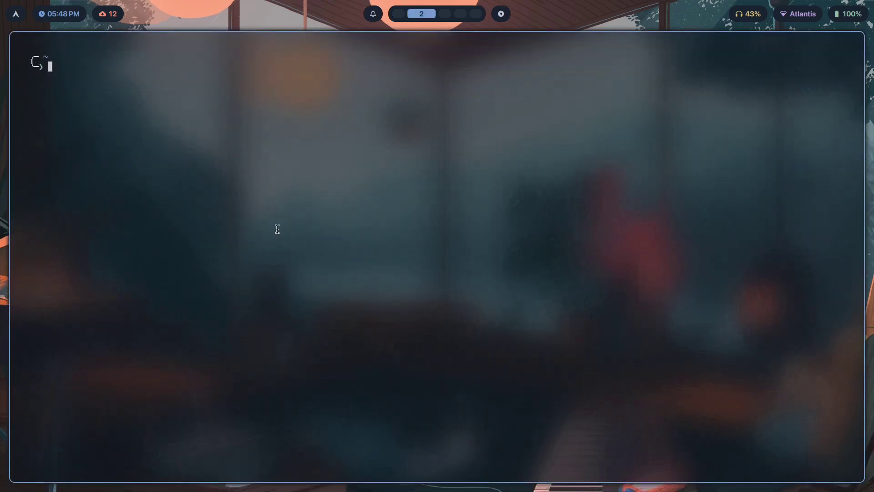
{"action": "type", "text": "s swww"}
{"action": "key", "text": "super+Return"}
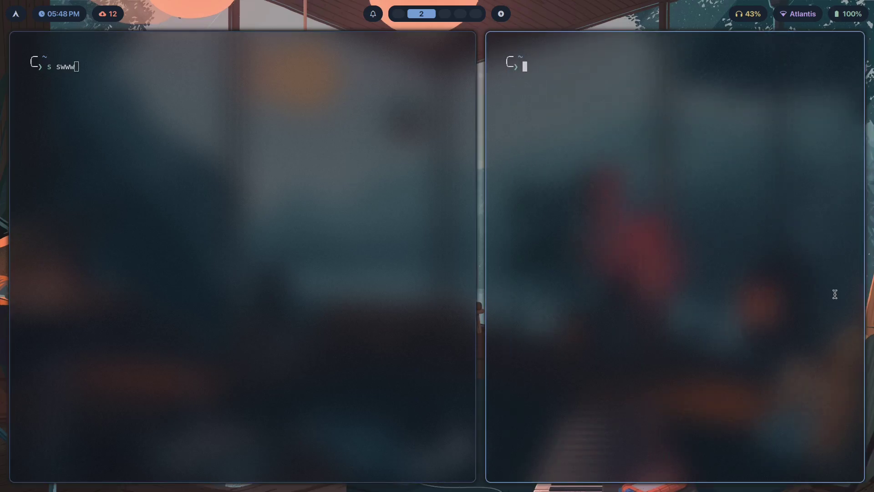
{"action": "type", "text": "yay -S"}
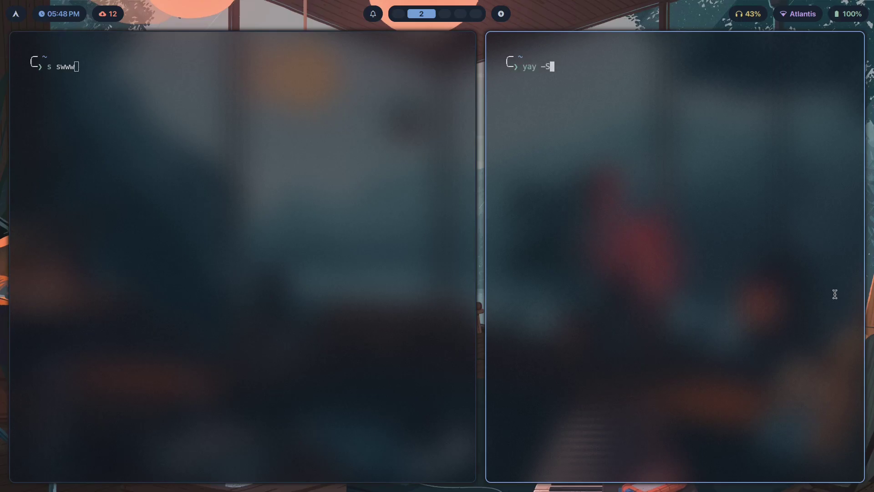
{"action": "key", "text": "super+q"}
{"action": "key", "text": "super+Return"}
{"action": "type", "text": "yay -Ss"}
{"action": "key", "text": "super+q"}
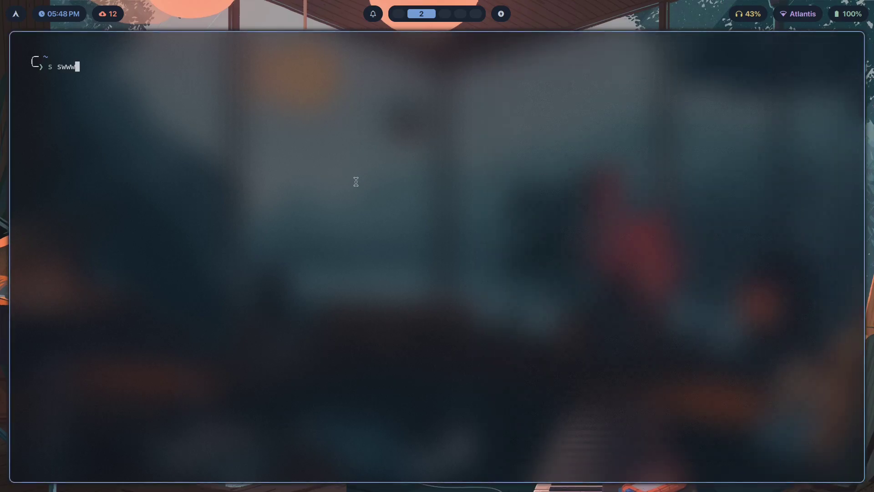
Step: Run the package search for swww and examine the listed packages
{"action": "key", "text": "Return"}
{"action": "left_click_drag", "start_coordinate": [46, 196], "coordinate": [269, 238]}
{"action": "left_click", "coordinate": [211, 246]}
{"action": "left_click_drag", "start_coordinate": [66, 55], "coordinate": [47, 56]}
{"action": "left_click", "coordinate": [102, 71]}
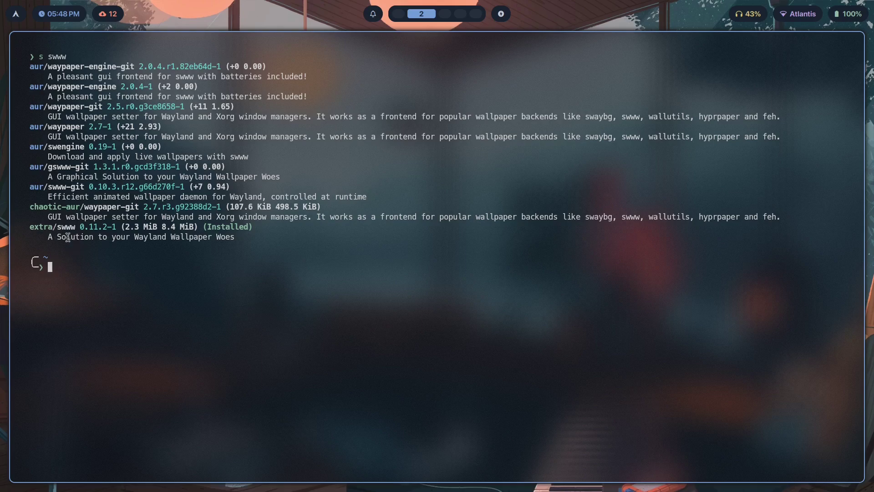
Step: Write out the install command "yay -S swww" at the prompt and cancel it without running it
{"action": "type", "text": "yay -S swww"}
{"action": "left_click_drag", "start_coordinate": [122, 226], "coordinate": [158, 229]}
{"action": "left_click", "coordinate": [156, 235]}
{"action": "key", "text": "ctrl+c"}
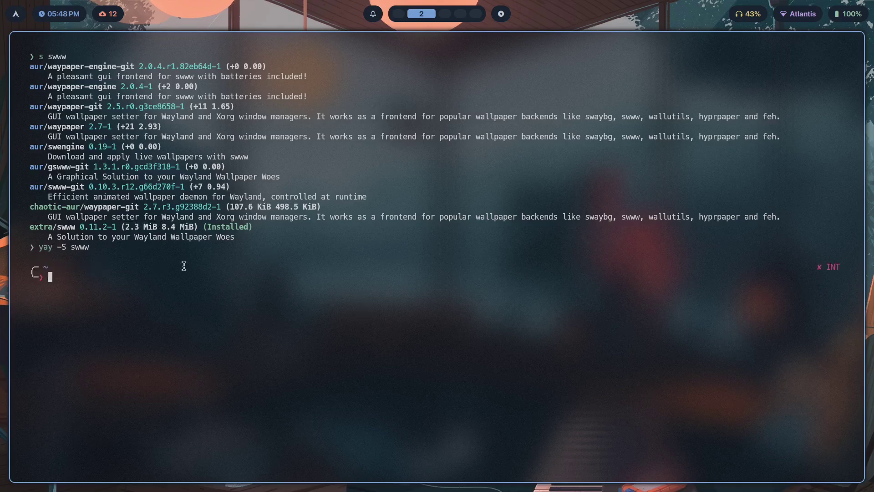
{"action": "left_click_drag", "start_coordinate": [92, 250], "coordinate": [612, 137]}
{"action": "left_click", "coordinate": [161, 239]}
Step: Go to the empty workspace 3 and apply the nord-darker theme from the theme picker
{"action": "key", "text": "super+3"}
{"action": "key", "text": "super+t"}
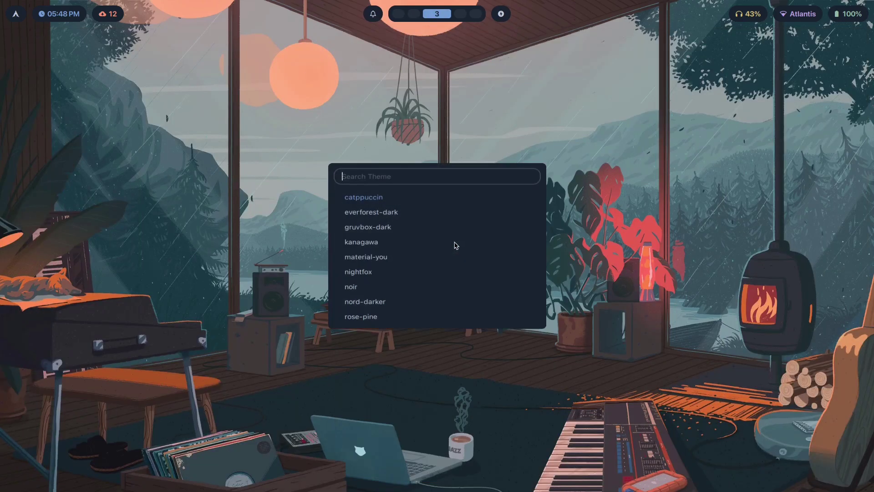
{"action": "key", "text": "Down"}
{"action": "key", "text": "Down"}
{"action": "key", "text": "Down"}
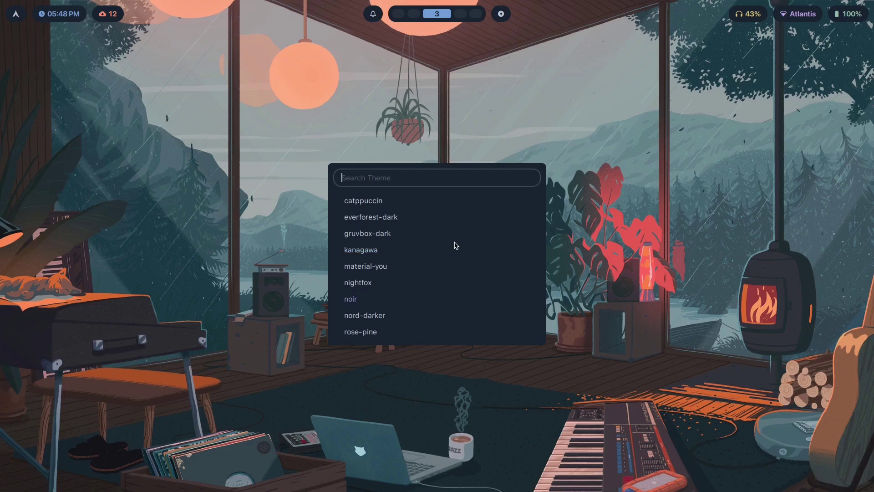
{"action": "key", "text": "Down"}
{"action": "key", "text": "Return"}
Step: Apply the everforest-dark theme, followed by the gruvbox-dark theme, on workspace 3
{"action": "key", "text": "super+t"}
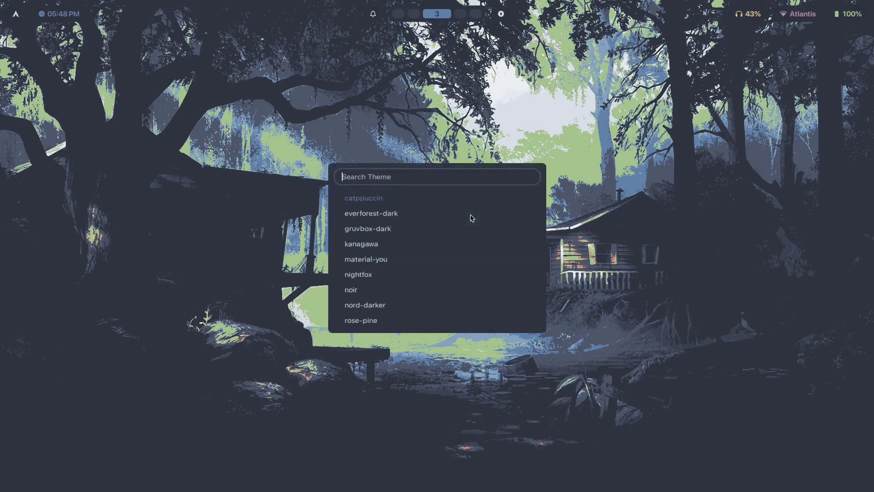
{"action": "key", "text": "Down"}
{"action": "key", "text": "Return"}
{"action": "key", "text": "super+t"}
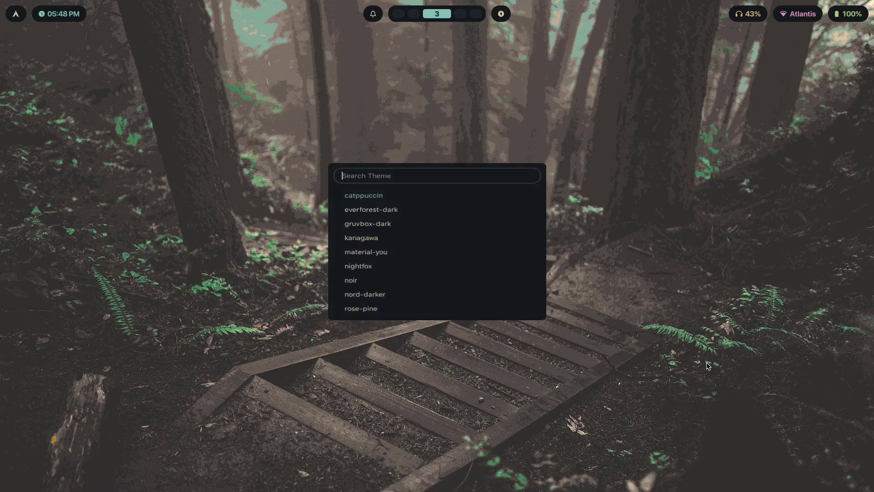
{"action": "key", "text": "Return"}
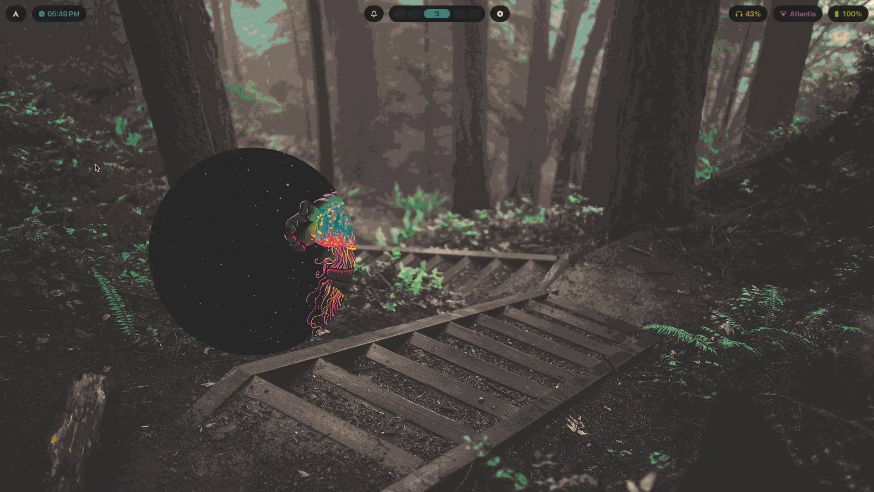
Step: Select the nightfox theme in the theme picker and apply it
{"action": "key", "text": "super+t"}
{"action": "key", "text": "Down"}
{"action": "key", "text": "Down"}
{"action": "key", "text": "Down"}
{"action": "key", "text": "Down"}
{"action": "key", "text": "Down"}
{"action": "key", "text": "Down"}
{"action": "key", "text": "Up"}
{"action": "key", "text": "Return"}
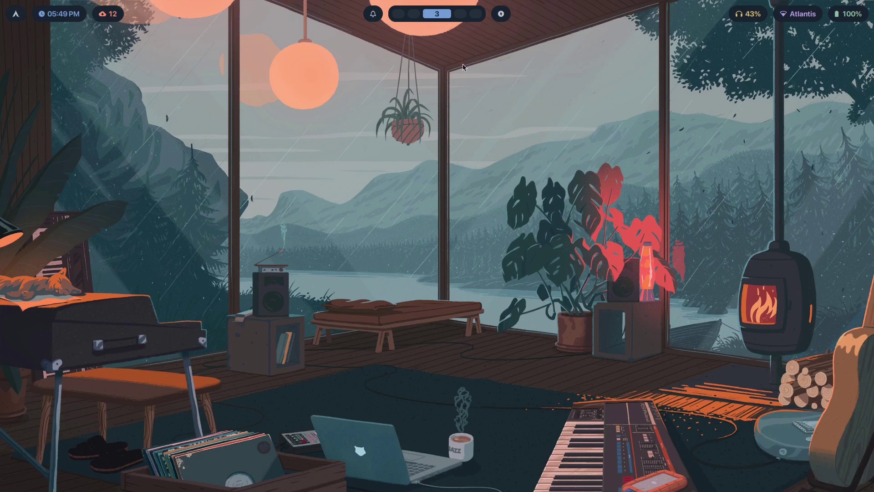
Step: Return to the terminal workspace and start composing a "swww img" command with an image path beginning with "Pic"
{"action": "key", "text": "super+2"}
{"action": "key", "text": "super+3"}
{"action": "key", "text": "super+2"}
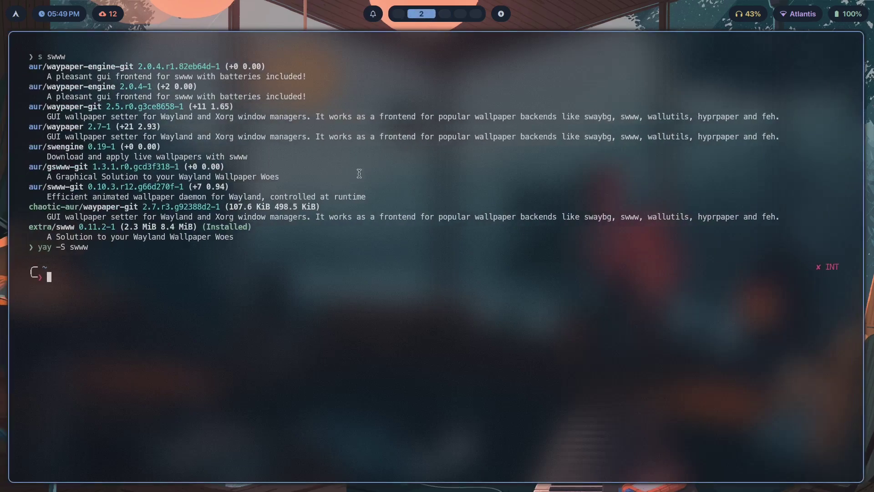
{"action": "type", "text": "swww img"}
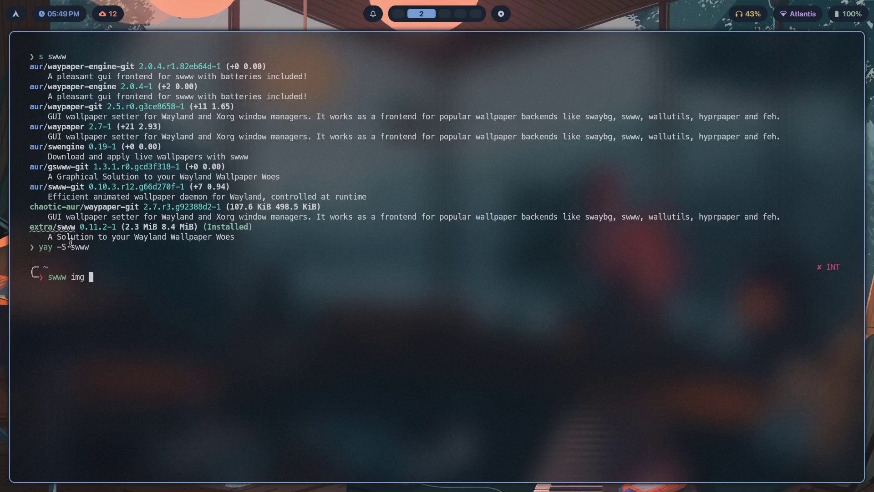
{"action": "left_click_drag", "start_coordinate": [91, 278], "coordinate": [48, 277]}
{"action": "left_click", "coordinate": [83, 277]}
{"action": "key", "text": "Right"}
{"action": "key", "text": "Right"}
{"action": "type", "text": "Pic"}
Step: Discard the drafted "swww img" command and clear the terminal screen
{"action": "key", "text": "super+3"}
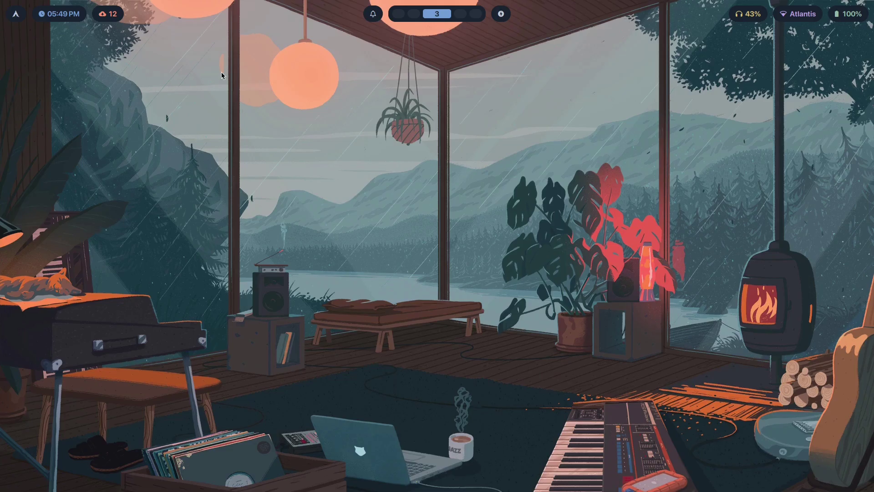
{"action": "key", "text": "super+2"}
{"action": "key", "text": "super+3"}
{"action": "key", "text": "super+2"}
{"action": "key", "text": "ctrl+w"}
{"action": "key", "text": "ctrl+w"}
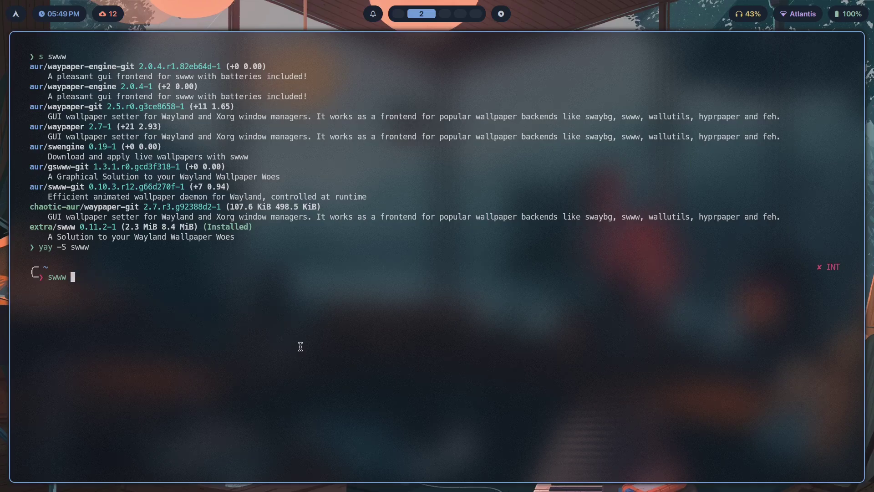
{"action": "key", "text": "ctrl+w"}
{"action": "key", "text": "ctrl+l"}
Step: Run swww without arguments and examine its listed commands, particularly the description of clear
{"action": "type", "text": "sww"}
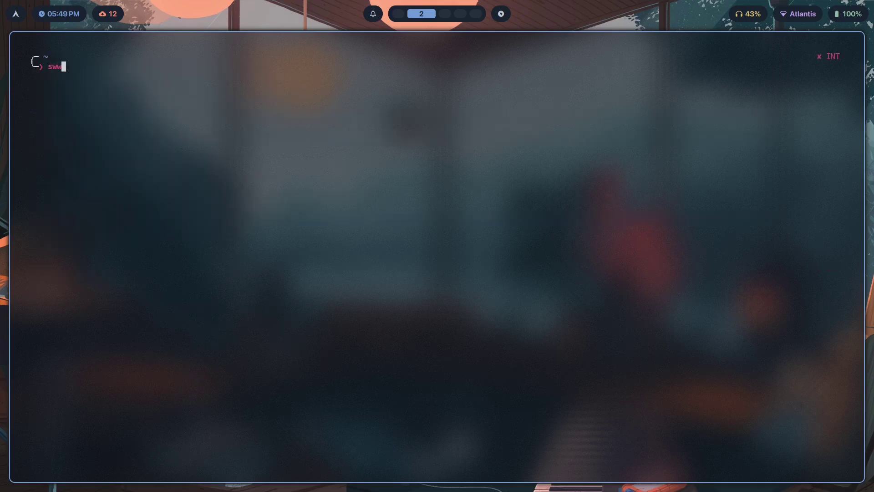
{"action": "type", "text": "w"}
{"action": "key", "text": "Return"}
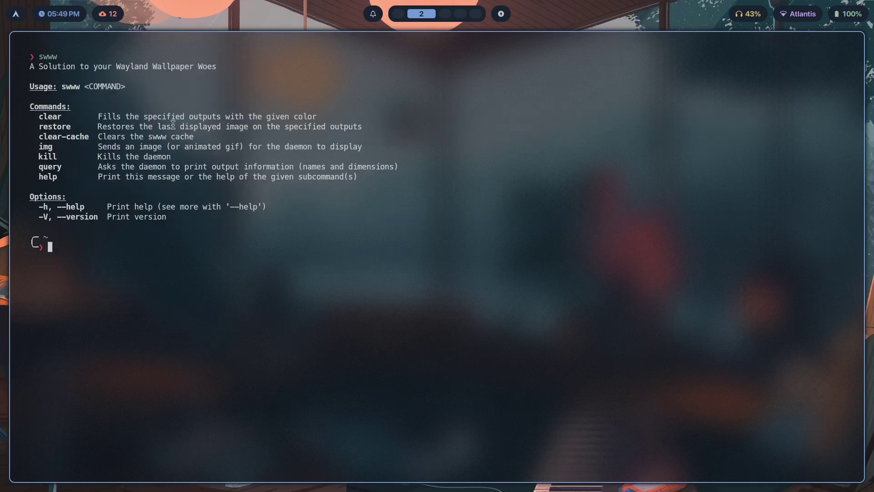
{"action": "left_click_drag", "start_coordinate": [85, 117], "coordinate": [337, 109]}
{"action": "left_click", "coordinate": [205, 122]}
{"action": "left_click_drag", "start_coordinate": [102, 117], "coordinate": [315, 114]}
{"action": "left_click", "coordinate": [315, 114]}
{"action": "left_click_drag", "start_coordinate": [67, 116], "coordinate": [30, 106]}
{"action": "left_click", "coordinate": [414, 131]}
{"action": "key", "text": "super+3"}
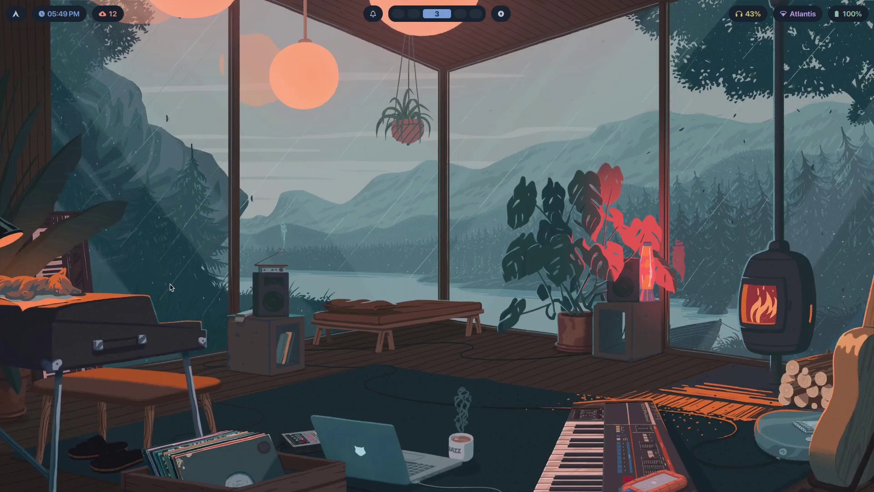
{"action": "key", "text": "super+2"}
{"action": "key", "text": "super+3"}
{"action": "key", "text": "super+2"}
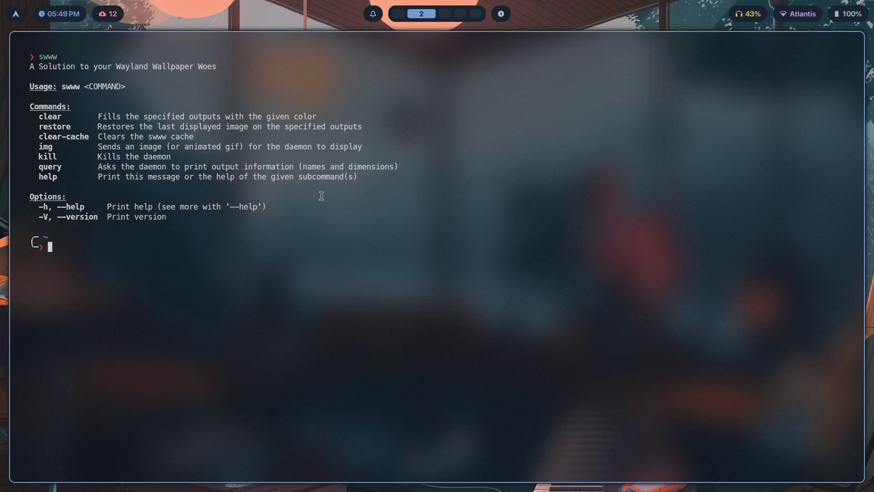
{"action": "key", "text": "super+3"}
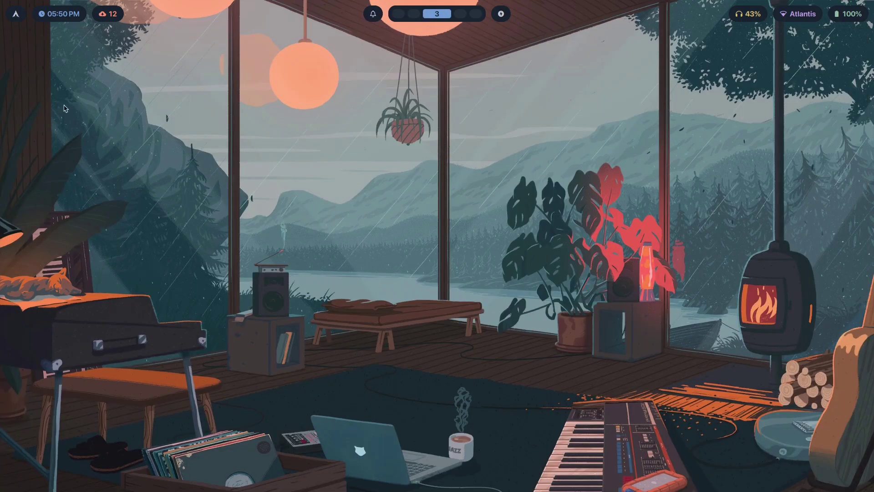
Step: Return to the terminal workspace, review the listed swww commands and options, and clear the screen
{"action": "key", "text": "super+2"}
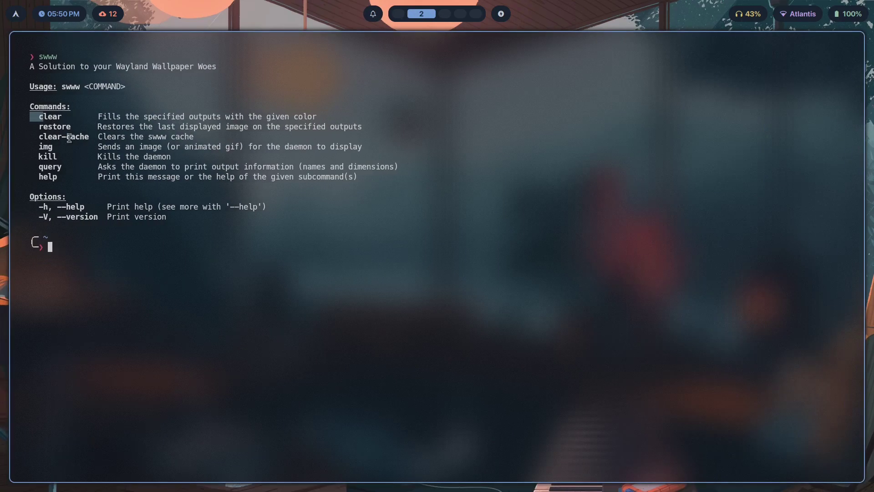
{"action": "left_click_drag", "start_coordinate": [62, 116], "coordinate": [35, 106]}
{"action": "left_click_drag", "start_coordinate": [205, 230], "coordinate": [3, 67]}
{"action": "left_click", "coordinate": [409, 180]}
{"action": "key", "text": "ctrl+l"}
Step: Begin a "swww img Pictures/Wallpapers/" command and list the images in that folder as completions
{"action": "type", "text": "swww img Pic"}
{"action": "key", "text": "Tab"}
{"action": "type", "text": "Wal"}
{"action": "key", "text": "Tab"}
{"action": "key", "text": "Tab"}
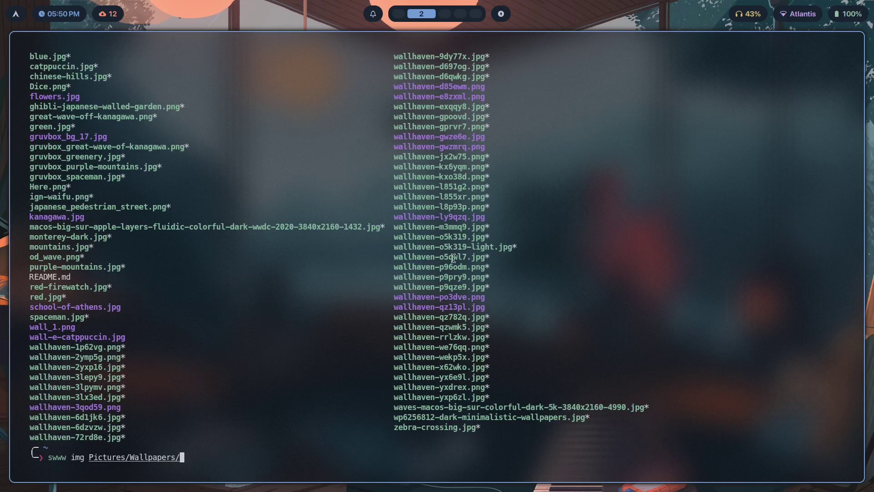
Step: Complete the image path with gruvbox_greenery.jpg from the Wallpapers folder
{"action": "key", "text": "Tab"}
{"action": "key", "text": "Tab"}
{"action": "key", "text": "Tab"}
{"action": "key", "text": "Tab"}
{"action": "key", "text": "Tab"}
{"action": "key", "text": "Tab"}
{"action": "key", "text": "Tab"}
{"action": "key", "text": "Tab"}
{"action": "key", "text": "Tab"}
{"action": "key", "text": "Tab"}
{"action": "key", "text": "Tab"}
{"action": "key", "text": "Tab"}
{"action": "key", "text": "Tab"}
{"action": "key", "text": "Tab"}
{"action": "key", "text": "Tab"}
{"action": "key", "text": "Tab"}
{"action": "key", "text": "Return"}
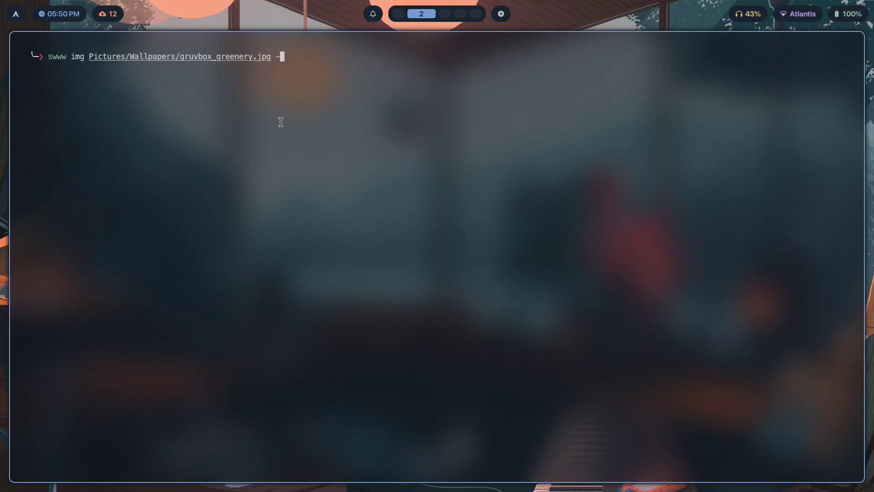
Step: Add the option "--transition-fps 144" after the image path in the drafted swww command
{"action": "type", "text": "-"}
{"action": "left_click_drag", "start_coordinate": [69, 56], "coordinate": [66, 50]}
{"action": "left_click", "coordinate": [94, 59]}
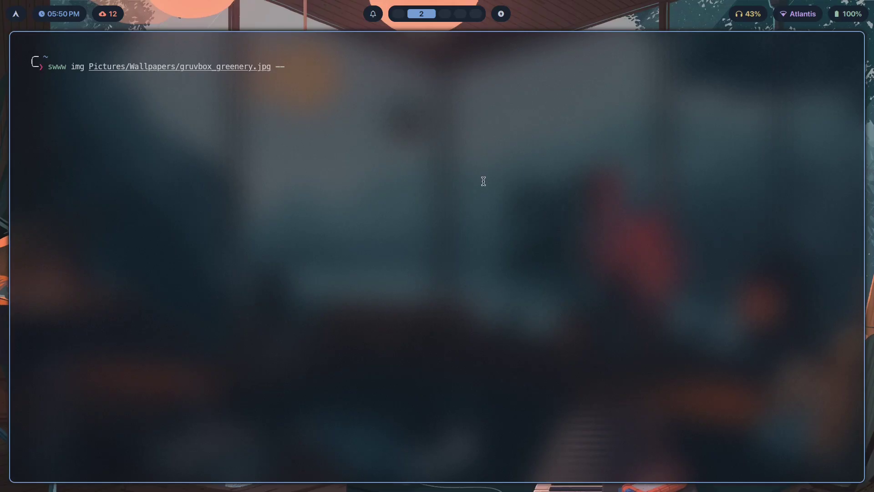
{"action": "key", "text": "super+3"}
{"action": "key", "text": "super+2"}
{"action": "type", "text": "transition"}
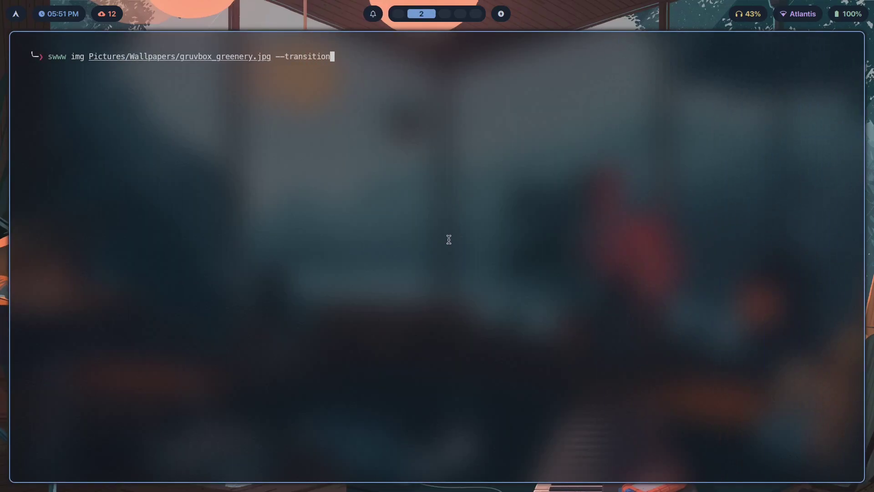
{"action": "type", "text": "-fps 144"}
{"action": "key", "text": "BackSpace"}
{"action": "key", "text": "BackSpace"}
{"action": "key", "text": "BackSpace"}
{"action": "type", "text": "144"}
Step: Append the "--transition-step" option to the drafted swww command
{"action": "type", "text": "--transition-stpe"}
{"action": "key", "text": "BackSpace"}
{"action": "key", "text": "BackSpace"}
{"action": "type", "text": "ep"}
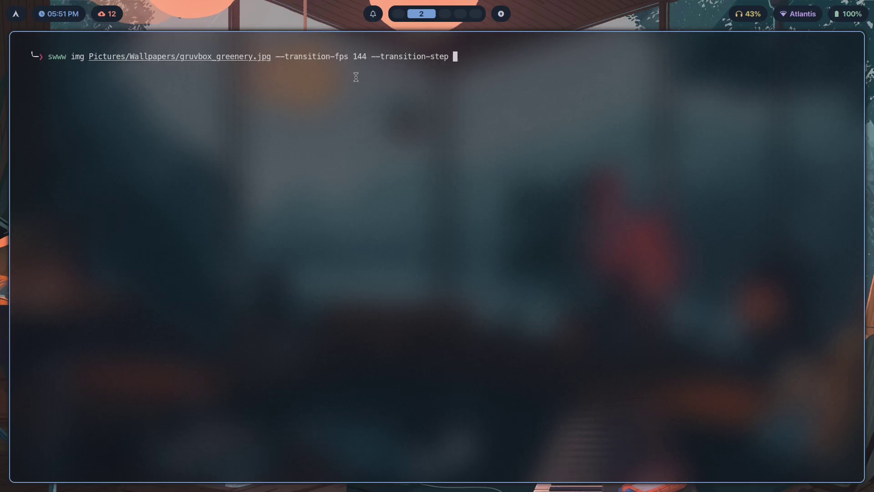
Step: On the empty workspace, try out themes from the theme picker, applying nord-darker
{"action": "key", "text": "super+3"}
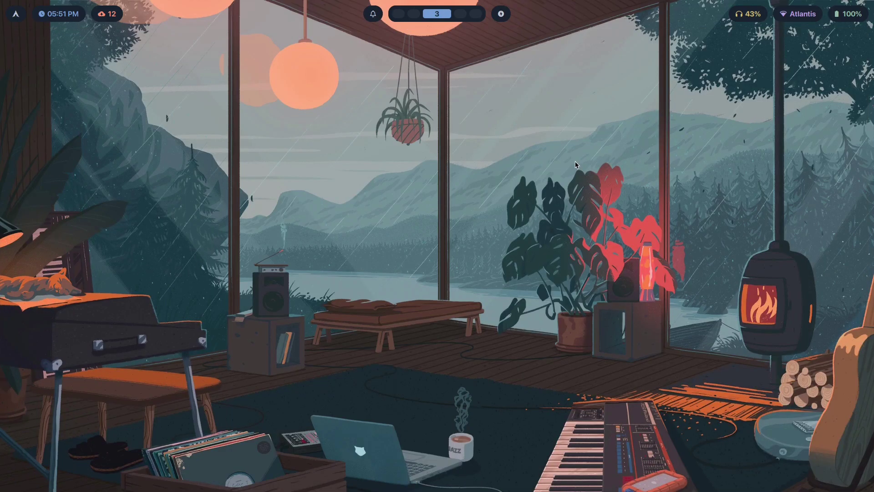
{"action": "key", "text": "super+t"}
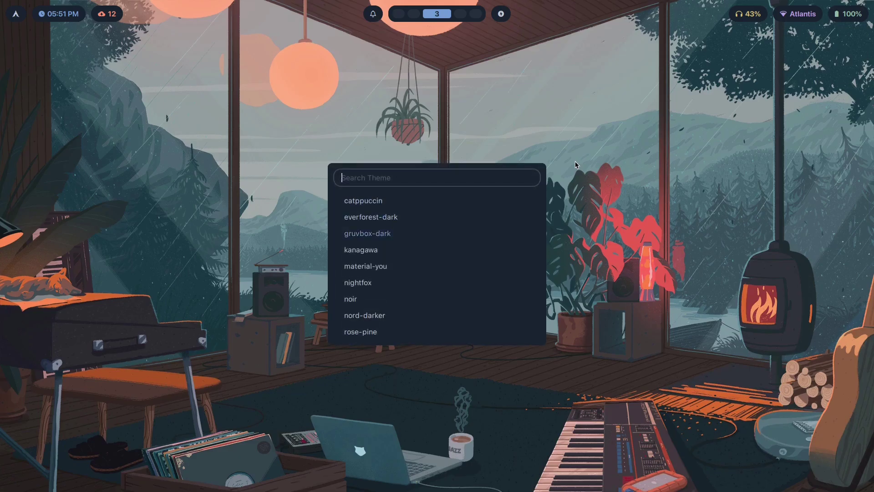
{"action": "key", "text": "Return"}
{"action": "key", "text": "super+t"}
{"action": "key", "text": "Down"}
{"action": "key", "text": "Down"}
{"action": "key", "text": "Down"}
{"action": "key", "text": "Down"}
{"action": "key", "text": "Return"}
Step: Select the rose-pine theme in the theme picker and apply it
{"action": "key", "text": "super+t"}
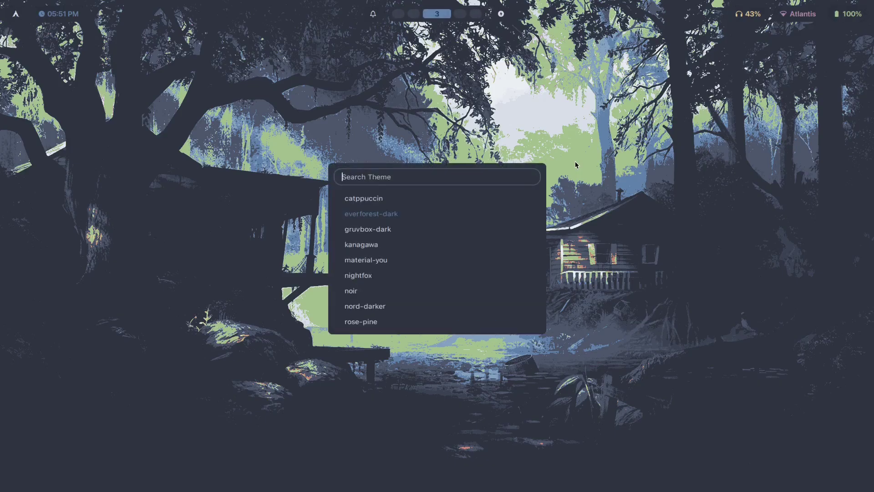
{"action": "key", "text": "Down"}
{"action": "key", "text": "Down"}
{"action": "key", "text": "Down"}
{"action": "key", "text": "Return"}
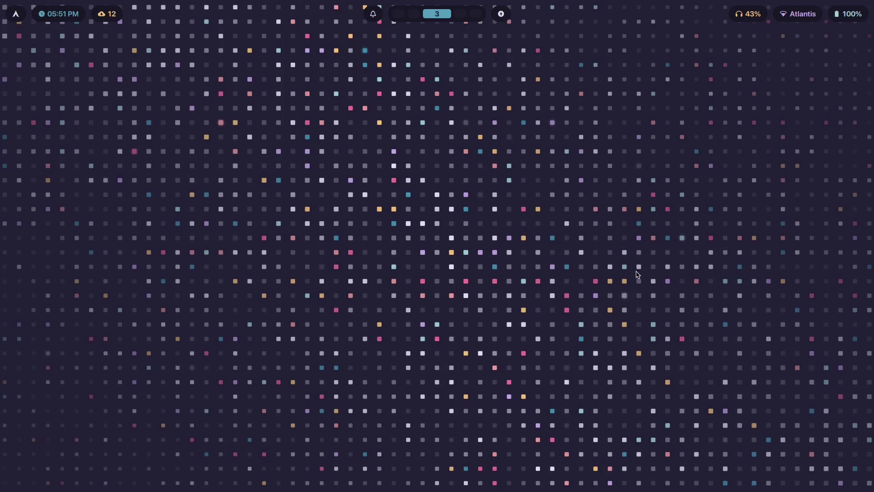
Step: Return to the drafted command in the terminal, clear the screen output and set the transition step to 255
{"action": "key", "text": "super+2"}
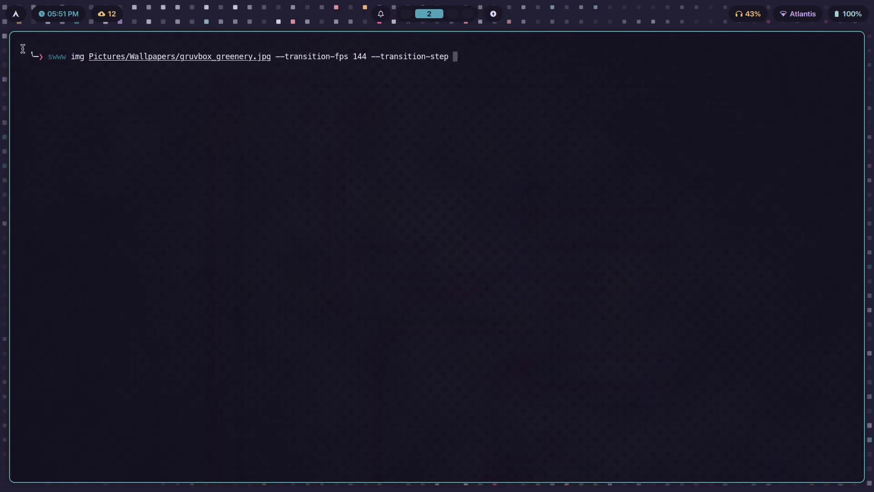
{"action": "key", "text": "Tab"}
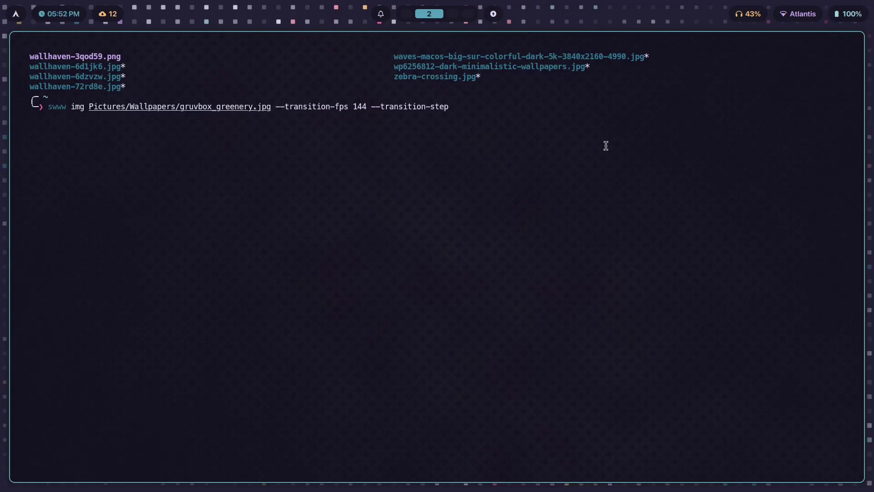
{"action": "key", "text": "ctrl+l"}
{"action": "type", "text": "255"}
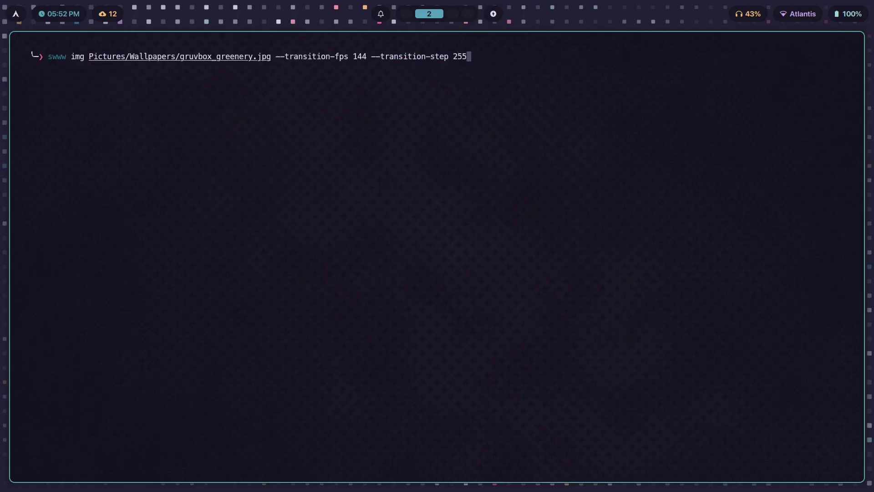
Step: Glance at the wallpaper on the empty workspace and append the "--transition-type" option to the drafted command
{"action": "key", "text": "super+3"}
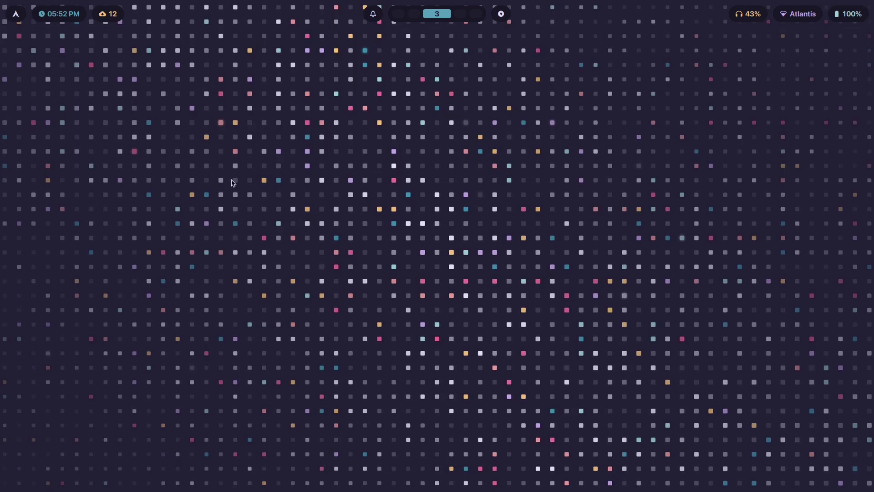
{"action": "key", "text": "super+2"}
{"action": "key", "text": "super+3"}
{"action": "key", "text": "super+2"}
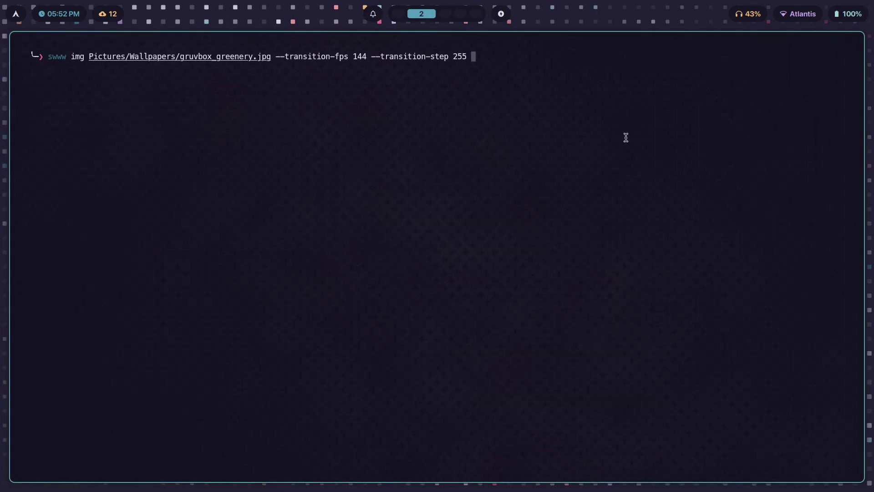
{"action": "type", "text": "--transition-type"}
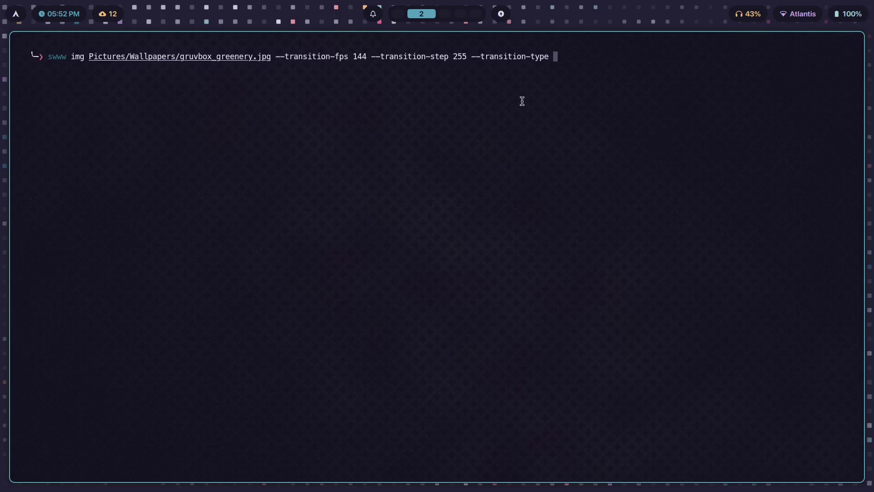
Step: Look up the available transition types in the swww README on GitHub in the browser workspace
{"action": "key", "text": "super+1"}
{"action": "scroll", "coordinate": [861, 123], "scroll_direction": "down", "scroll_amount": 5}
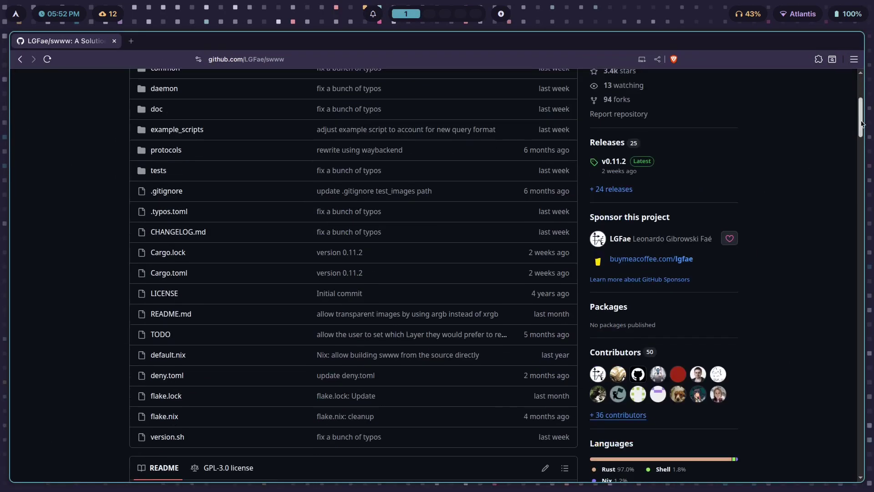
{"action": "left_click_drag", "start_coordinate": [861, 123], "coordinate": [872, 407]}
Step: Return to the terminal, set the transition type to center, run the command and view the wallpaper transition on the empty workspace
{"action": "key", "text": "super+2"}
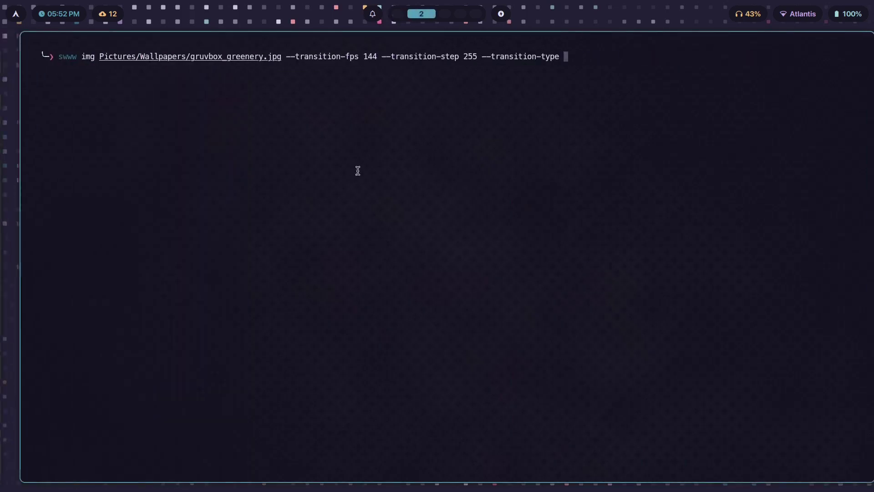
{"action": "type", "text": "center"}
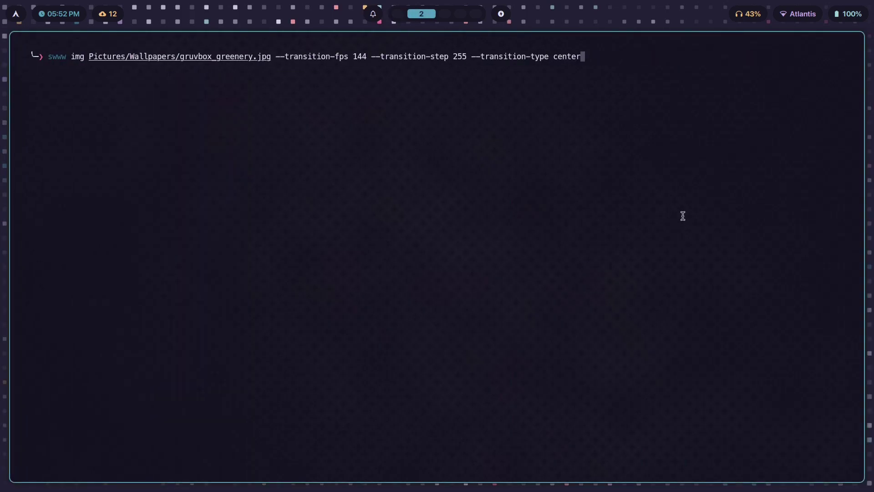
{"action": "key", "text": "Return"}
{"action": "key", "text": "super+3"}
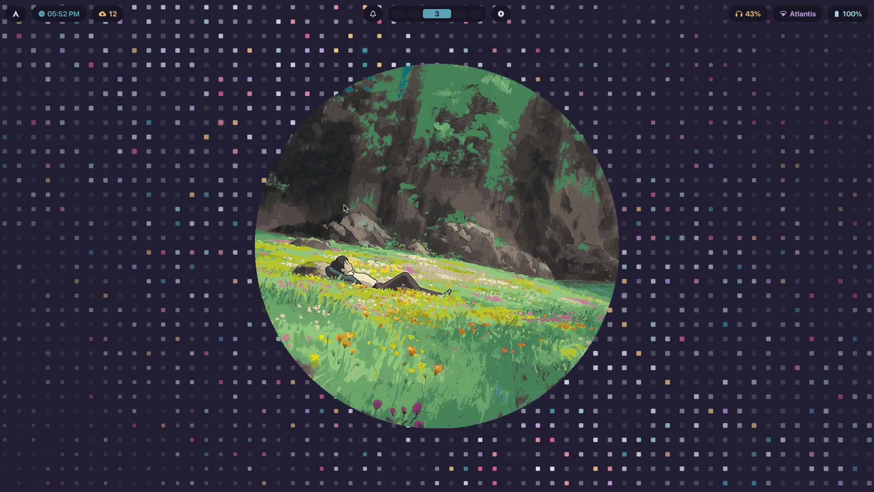
Step: Recall the last swww command in the terminal and change its transition type to simple
{"action": "key", "text": "super+2"}
{"action": "key", "text": "Up"}
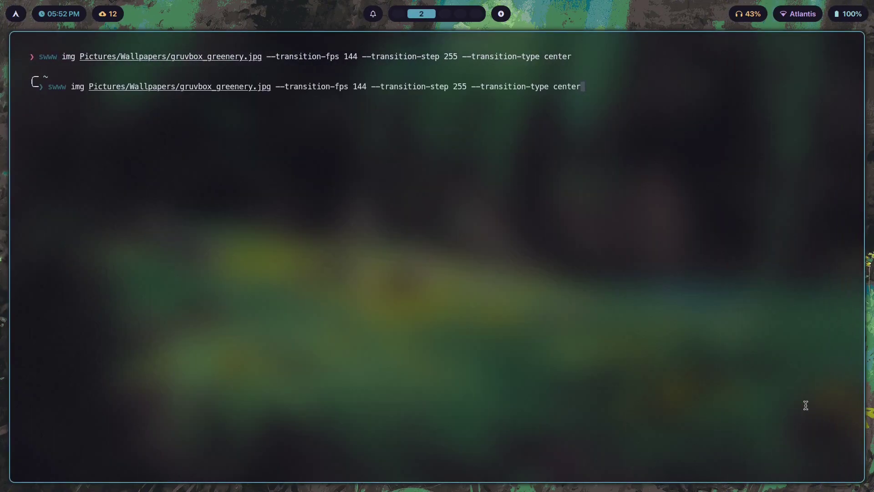
{"action": "key", "text": "ctrl+w"}
{"action": "type", "text": "siumple"}
Step: Remove the gruvbox_greenery.jpg file name from the image path in the recalled command
{"action": "key", "text": "Home"}
{"action": "key", "text": "ctrl+Right"}
{"action": "key", "text": "ctrl+Right"}
{"action": "key", "text": "ctrl+Right"}
{"action": "key", "text": "ctrl+Right"}
{"action": "key", "text": "ctrl+Right"}
{"action": "key", "text": "ctrl+Right"}
{"action": "key", "text": "ctrl+Right"}
{"action": "key", "text": "ctrl+Right"}
{"action": "key", "text": "ctrl+Right"}
{"action": "key", "text": "ctrl+Right"}
{"action": "key", "text": "ctrl+Left"}
{"action": "key", "text": "ctrl+Left"}
{"action": "key", "text": "ctrl+Left"}
{"action": "key", "text": "ctrl+Left"}
{"action": "key", "text": "Right"}
{"action": "key", "text": "Right"}
{"action": "key", "text": "Right"}
{"action": "key", "text": "BackSpace"}
{"action": "key", "text": "BackSpace"}
{"action": "key", "text": "ctrl+w"}
{"action": "key", "text": "ctrl+w"}
{"action": "key", "text": "ctrl+w"}
Step: Complete the image path with monterey-dark.jpg and run the command
{"action": "key", "text": "Tab"}
{"action": "key", "text": "Tab"}
{"action": "key", "text": "Tab"}
{"action": "key", "text": "Tab"}
{"action": "key", "text": "Tab"}
{"action": "key", "text": "Tab"}
{"action": "key", "text": "Tab"}
{"action": "key", "text": "Tab"}
{"action": "key", "text": "Tab"}
{"action": "key", "text": "Tab"}
{"action": "key", "text": "Tab"}
{"action": "key", "text": "Tab"}
{"action": "key", "text": "Tab"}
{"action": "key", "text": "Return"}
{"action": "key", "text": "Return"}
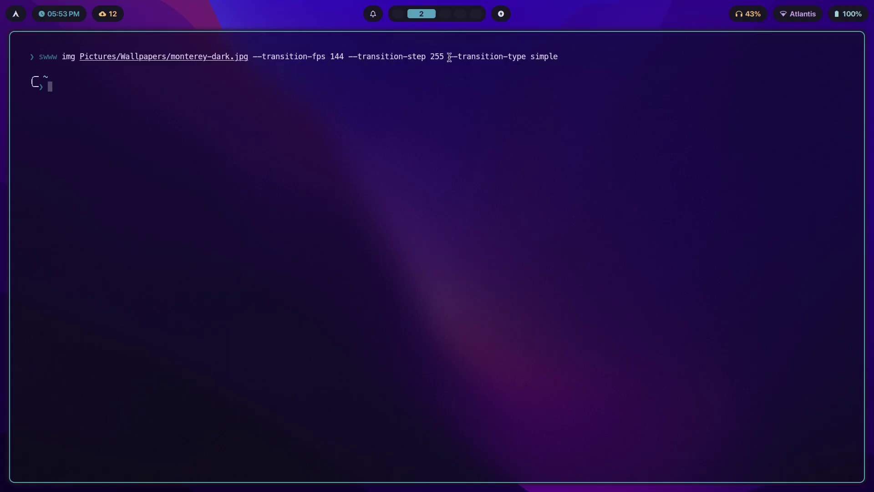
Step: Examine the transition step and transition type options in the executed swww command
{"action": "left_click_drag", "start_coordinate": [447, 57], "coordinate": [431, 58]}
{"action": "scroll", "coordinate": [431, 57], "scroll_direction": "up", "scroll_amount": 1}
{"action": "left_click", "coordinate": [464, 106]}
{"action": "scroll", "coordinate": [489, 84], "scroll_direction": "down", "scroll_amount": 1}
{"action": "left_click_drag", "start_coordinate": [558, 57], "coordinate": [475, 53]}
{"action": "left_click", "coordinate": [587, 96]}
{"action": "scroll", "coordinate": [594, 91], "scroll_direction": "down", "scroll_amount": 1}
Step: Read the README's descriptions of the center, simple, any and random transitions
{"action": "key", "text": "super+1"}
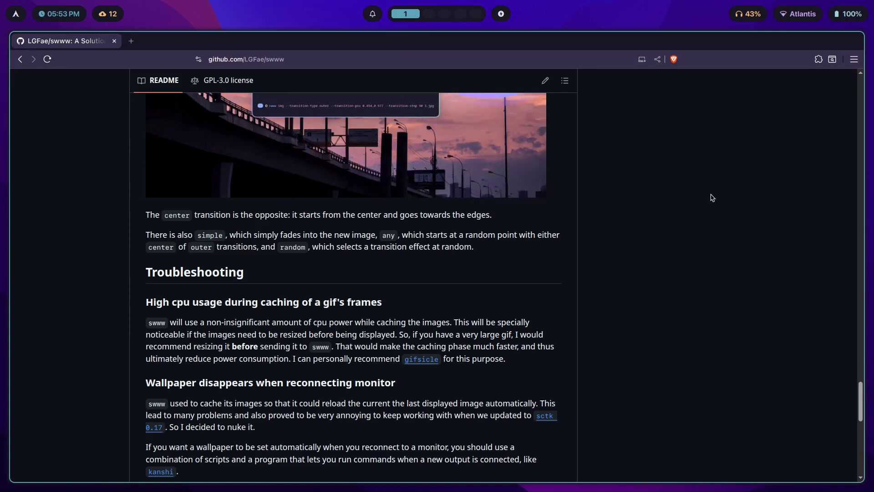
{"action": "scroll", "coordinate": [223, 236], "scroll_direction": "up", "scroll_amount": 2}
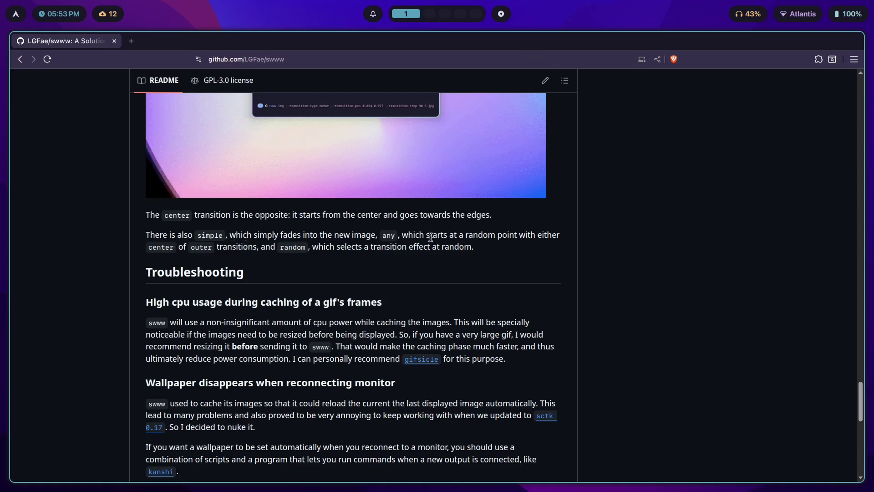
{"action": "key", "text": "super+3"}
Step: Recall the monterey-dark.jpg command in the terminal and change its transition type to any
{"action": "key", "text": "super+2"}
{"action": "key", "text": "Up"}
{"action": "key", "text": "BackSpace"}
{"action": "key", "text": "BackSpace"}
{"action": "key", "text": "BackSpace"}
{"action": "key", "text": "BackSpace"}
{"action": "key", "text": "BackSpace"}
{"action": "key", "text": "BackSpace"}
{"action": "type", "text": "any"}
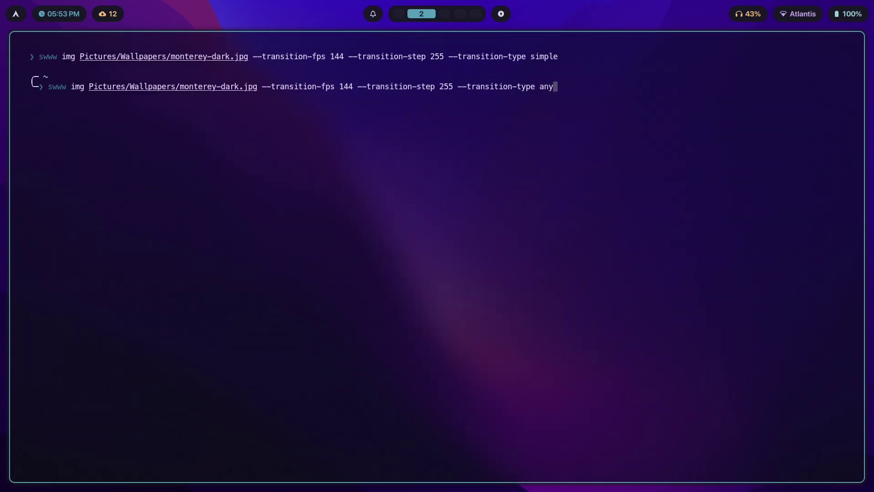
Step: Remove the monterey-dark.jpg file name from the image path in the recalled swww command
{"action": "key", "text": "ctrl+Left"}
{"action": "key", "text": "ctrl+Left"}
{"action": "key", "text": "ctrl+Left"}
{"action": "key", "text": "ctrl+Left"}
{"action": "key", "text": "ctrl+Left"}
{"action": "key", "text": "ctrl+Left"}
{"action": "key", "text": "ctrl+Left"}
{"action": "key", "text": "ctrl+Left"}
{"action": "key", "text": "ctrl+Left"}
{"action": "key", "text": "ctrl+Left"}
{"action": "key", "text": "Right"}
{"action": "key", "text": "Right"}
{"action": "key", "text": "Right"}
{"action": "key", "text": "BackSpace"}
{"action": "key", "text": "BackSpace"}
{"action": "key", "text": "BackSpace"}
{"action": "key", "text": "BackSpace"}
{"action": "key", "text": "BackSpace"}
{"action": "key", "text": "BackSpace"}
{"action": "key", "text": "BackSpace"}
{"action": "key", "text": "BackSpace"}
{"action": "key", "text": "BackSpace"}
{"action": "key", "text": "BackSpace"}
{"action": "key", "text": "BackSpace"}
{"action": "key", "text": "BackSpace"}
{"action": "key", "text": "BackSpace"}
{"action": "key", "text": "BackSpace"}
{"action": "key", "text": "BackSpace"}
{"action": "key", "text": "BackSpace"}
{"action": "key", "text": "BackSpace"}
Step: Complete the image path with flowers.jpg, run the command with transition type any, and check the wallpaper on workspace 3
{"action": "key", "text": "Tab"}
{"action": "type", "text": "blu"}
{"action": "key", "text": "Tab"}
{"action": "key", "text": "Return"}
{"action": "key", "text": "super+4"}
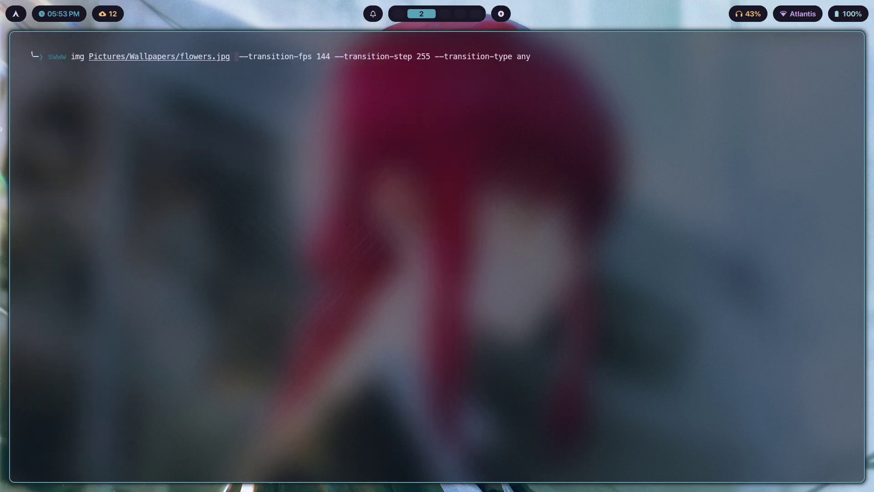
{"action": "key", "text": "Return"}
{"action": "key", "text": "super+3"}
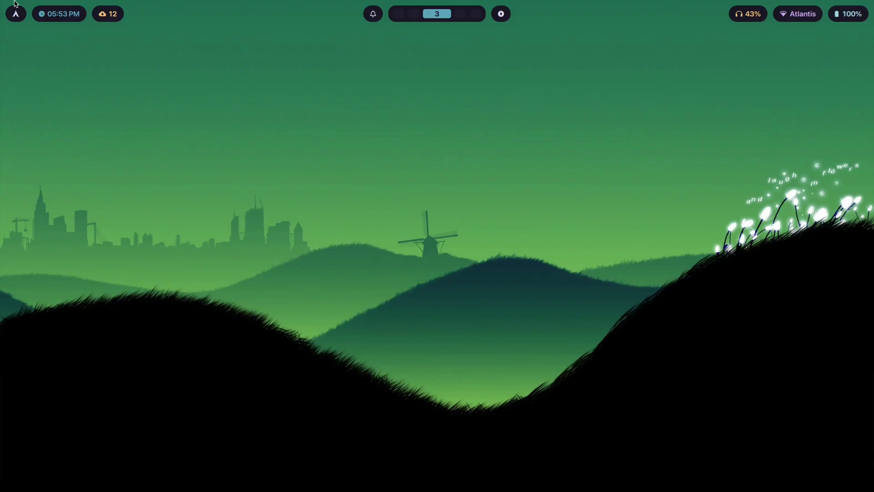
{"action": "key", "text": "super+2"}
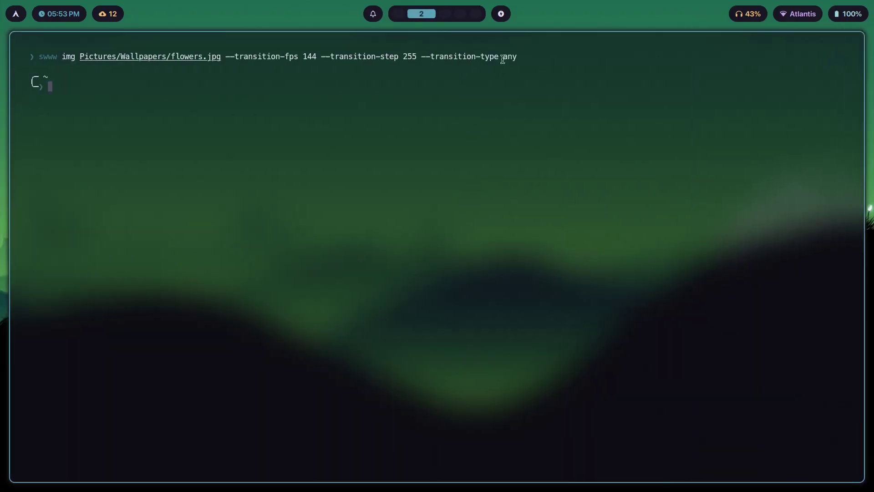
Step: Check the README's transition descriptions, and change the transition type in the recalled flowers.jpg command to wipe
{"action": "key", "text": "super+1"}
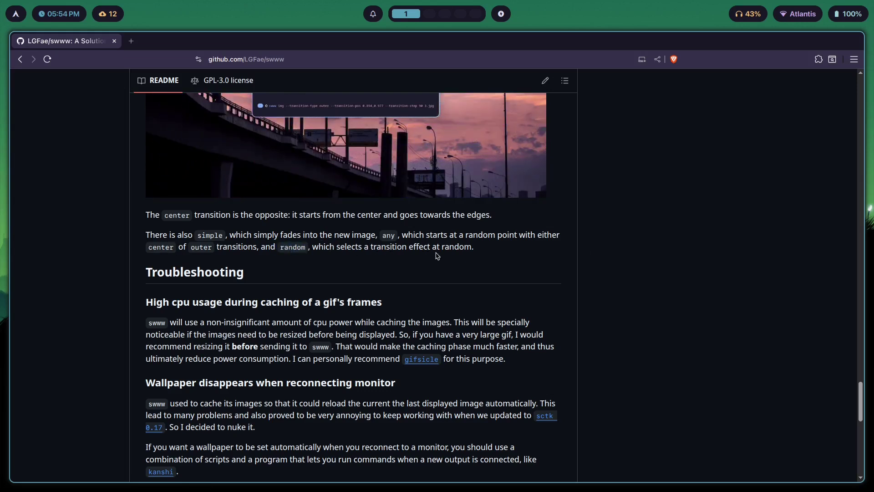
{"action": "key", "text": "super+2"}
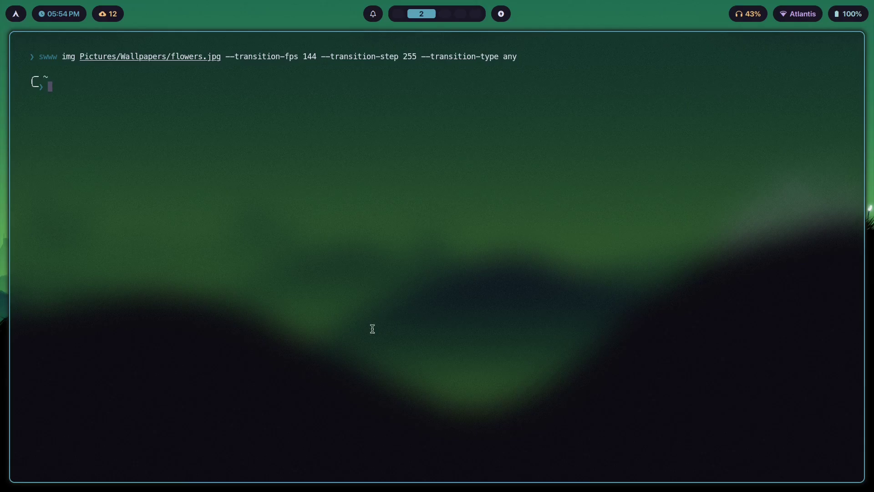
{"action": "key", "text": "Up"}
{"action": "key", "text": "BackSpace"}
{"action": "key", "text": "BackSpace"}
{"action": "key", "text": "BackSpace"}
{"action": "type", "text": "wipe"}
Step: Remove the flowers.jpg file name from the image path, keeping the Pictures/Wallpapers/ folder
{"action": "key", "text": "ctrl+Left"}
{"action": "key", "text": "ctrl+Left"}
{"action": "key", "text": "ctrl+Left"}
{"action": "key", "text": "ctrl+Left"}
{"action": "key", "text": "ctrl+Left"}
{"action": "key", "text": "ctrl+Left"}
{"action": "key", "text": "ctrl+Left"}
{"action": "key", "text": "ctrl+Left"}
{"action": "key", "text": "ctrl+Left"}
{"action": "key", "text": "ctrl+Left"}
{"action": "key", "text": "ctrl+Left"}
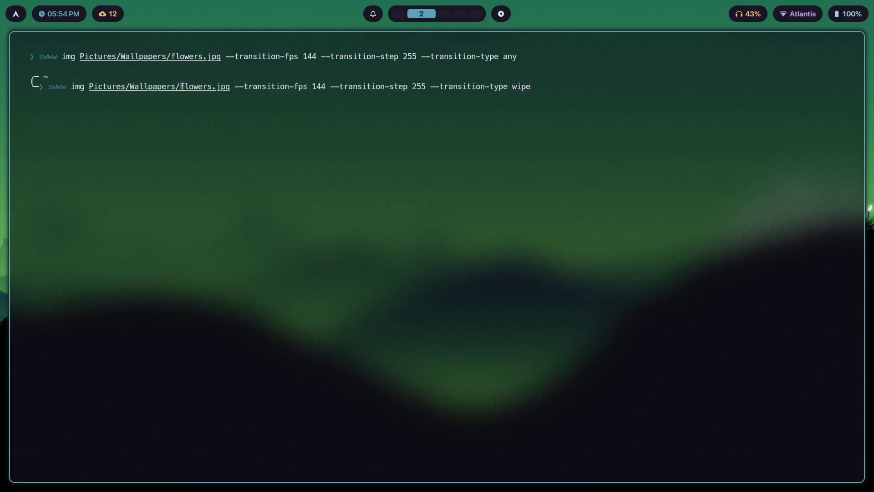
{"action": "key", "text": "ctrl+Right"}
{"action": "key", "text": "ctrl+Right"}
{"action": "key", "text": "Left"}
{"action": "key", "text": "Left"}
{"action": "key", "text": "BackSpace"}
{"action": "key", "text": "BackSpace"}
{"action": "key", "text": "BackSpace"}
{"action": "key", "text": "BackSpace"}
{"action": "key", "text": "BackSpace"}
{"action": "key", "text": "BackSpace"}
{"action": "key", "text": "BackSpace"}
{"action": "key", "text": "BackSpace"}
{"action": "key", "text": "BackSpace"}
{"action": "key", "text": "BackSpace"}
{"action": "key", "text": "BackSpace"}
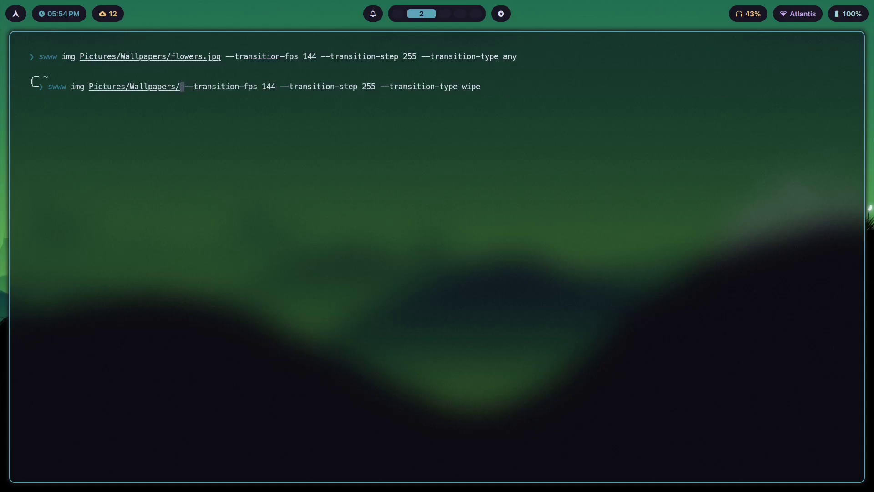
Step: Complete the image path with kanagawa.jpg, run the wipe transition command, and check the wallpaper on workspace 3
{"action": "key", "text": "Tab"}
{"action": "key", "text": "Tab"}
{"action": "key", "text": "Tab"}
{"action": "key", "text": "Tab"}
{"action": "key", "text": "Tab"}
{"action": "key", "text": "Tab"}
{"action": "key", "text": "Tab"}
{"action": "key", "text": "Tab"}
{"action": "key", "text": "Tab"}
{"action": "key", "text": "Tab"}
{"action": "key", "text": "Tab"}
{"action": "key", "text": "Tab"}
{"action": "key", "text": "Tab"}
{"action": "key", "text": "Tab"}
{"action": "key", "text": "Tab"}
{"action": "key", "text": "Tab"}
{"action": "key", "text": "Tab"}
{"action": "key", "text": "Tab"}
{"action": "key", "text": "Tab"}
{"action": "key", "text": "Tab"}
{"action": "key", "text": "Return"}
{"action": "key", "text": "Return"}
{"action": "key", "text": "super+3"}
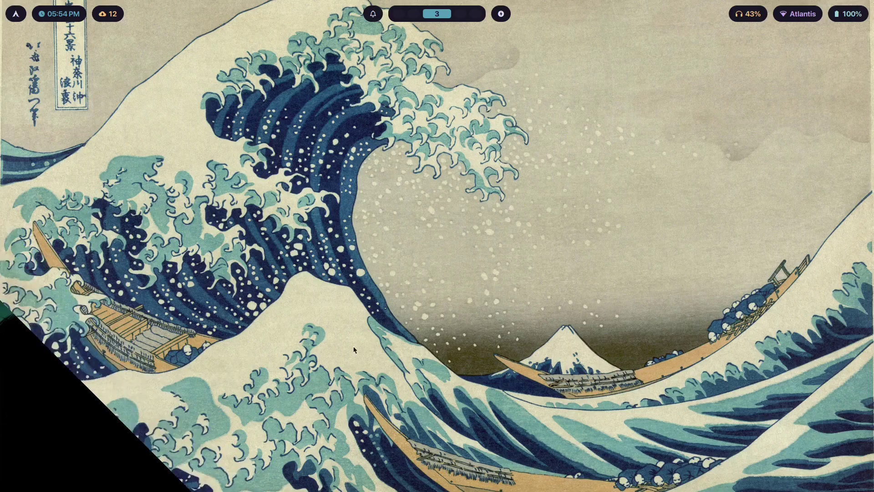
{"action": "key", "text": "super+2"}
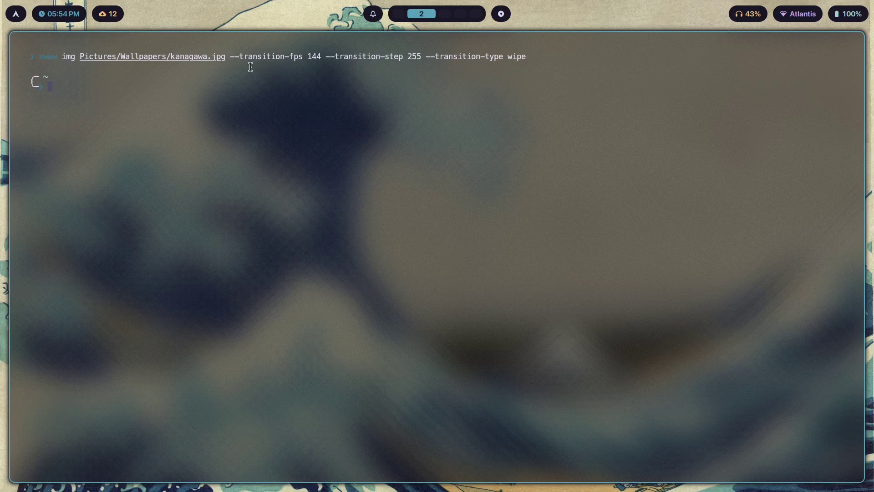
Step: Skim the swww README in the browser from the closing sections back up to the transition descriptions
{"action": "key", "text": "super+1"}
{"action": "scroll", "coordinate": [277, 250], "scroll_direction": "down", "scroll_amount": 6}
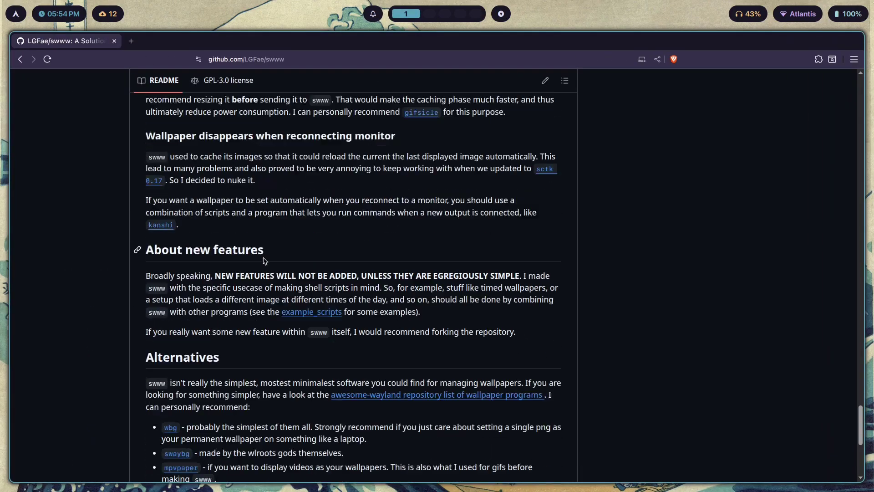
{"action": "scroll", "coordinate": [277, 250], "scroll_direction": "down", "scroll_amount": 6}
{"action": "scroll", "coordinate": [590, 348], "scroll_direction": "up", "scroll_amount": 13}
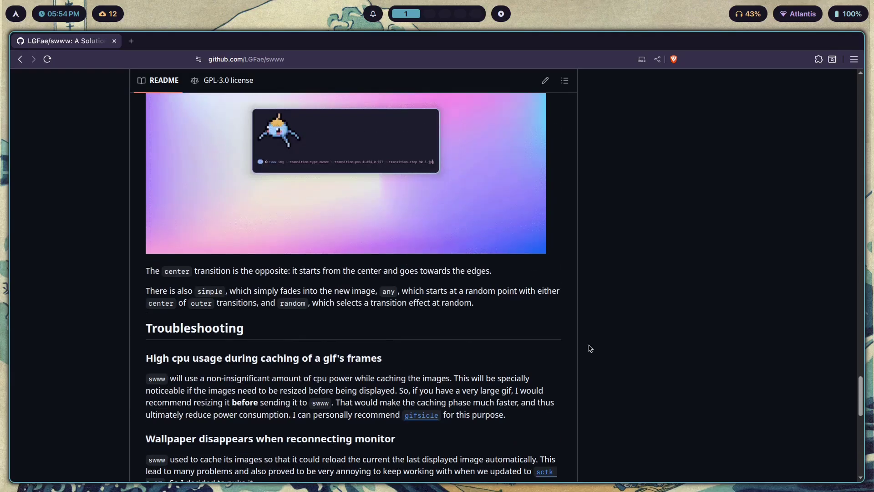
{"action": "scroll", "coordinate": [590, 348], "scroll_direction": "down", "scroll_amount": 3}
{"action": "key", "text": "super+2"}
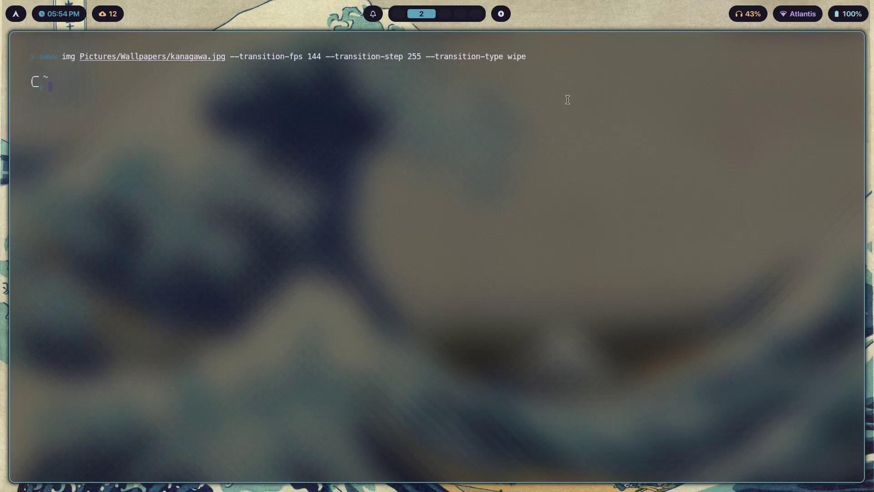
Step: Recall the kanagawa.jpg command in the terminal and change its transition type to random
{"action": "key", "text": "Up"}
{"action": "key", "text": "BackSpace"}
{"action": "key", "text": "BackSpace"}
{"action": "key", "text": "BackSpace"}
{"action": "key", "text": "BackSpace"}
{"action": "type", "text": "random"}
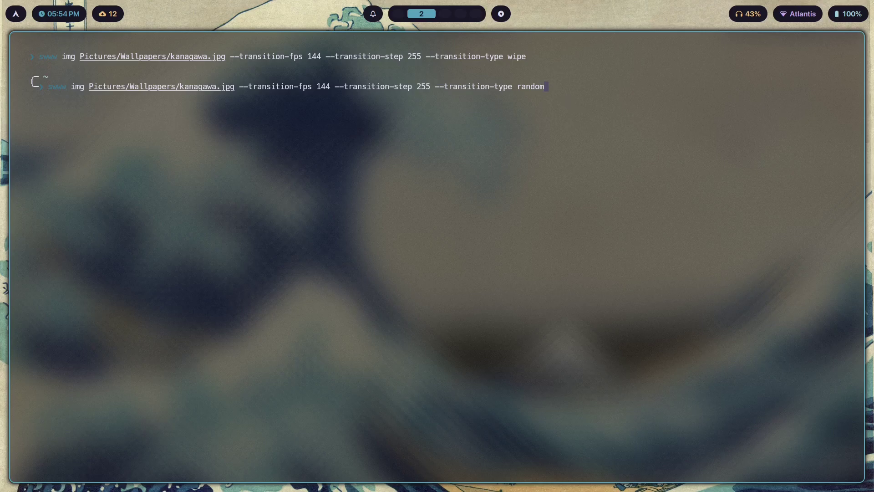
Step: Replace kanagawa.jpg with spaceman.jpg in the image path and run the command with the random transition
{"action": "key", "text": "BackSpace"}
{"action": "key", "text": "BackSpace"}
{"action": "key", "text": "BackSpace"}
{"action": "key", "text": "BackSpace"}
{"action": "key", "text": "BackSpace"}
{"action": "key", "text": "BackSpace"}
{"action": "key", "text": "BackSpace"}
{"action": "key", "text": "BackSpace"}
{"action": "key", "text": "BackSpace"}
{"action": "key", "text": "BackSpace"}
{"action": "key", "text": "BackSpace"}
{"action": "key", "text": "BackSpace"}
{"action": "key", "text": "Tab"}
{"action": "key", "text": "Tab"}
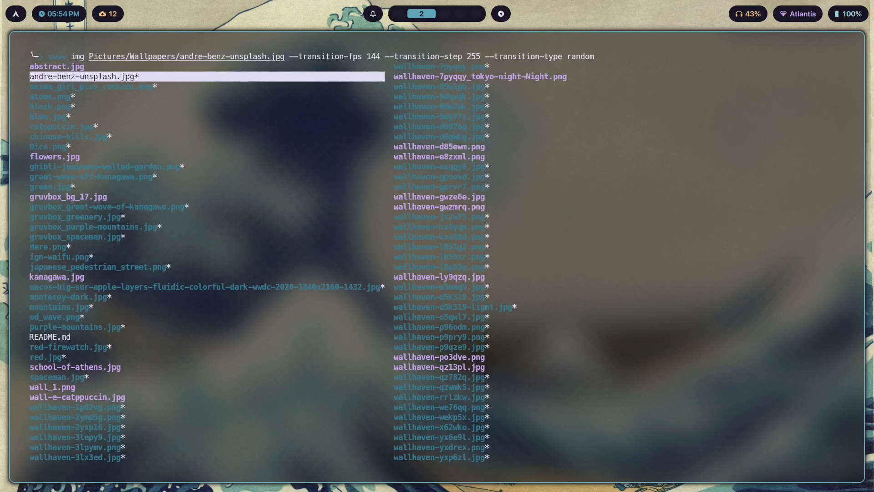
{"action": "key", "text": "Right"}
{"action": "key", "text": "Down"}
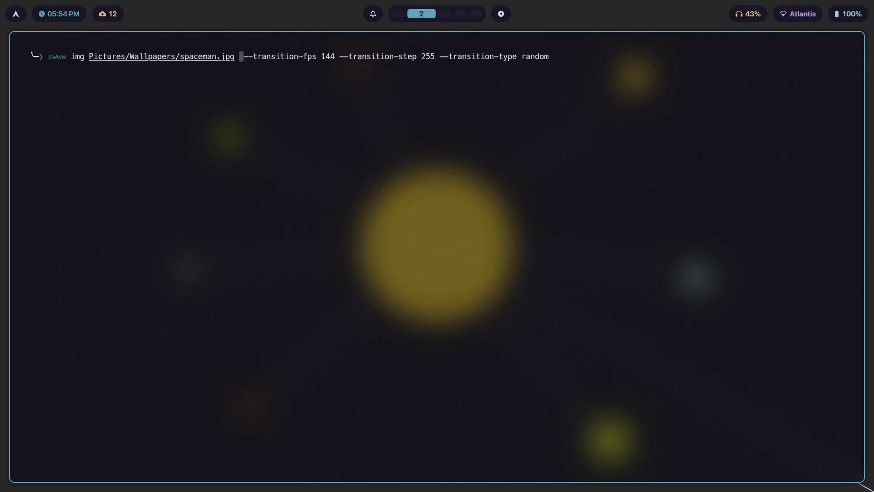
{"action": "key", "text": "Return"}
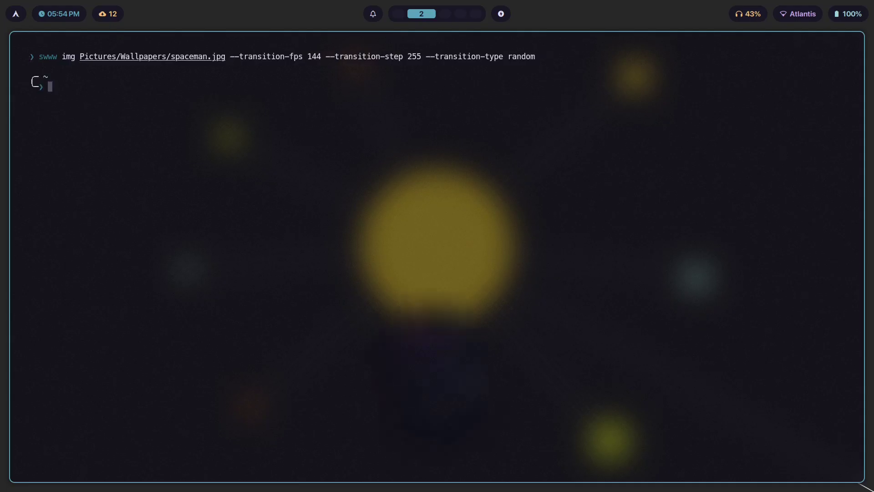
Step: Inspect the new wallpaper on workspace 3 and the transition options of the executed spaceman.jpg command
{"action": "key", "text": "super+3"}
{"action": "key", "text": "super+3"}
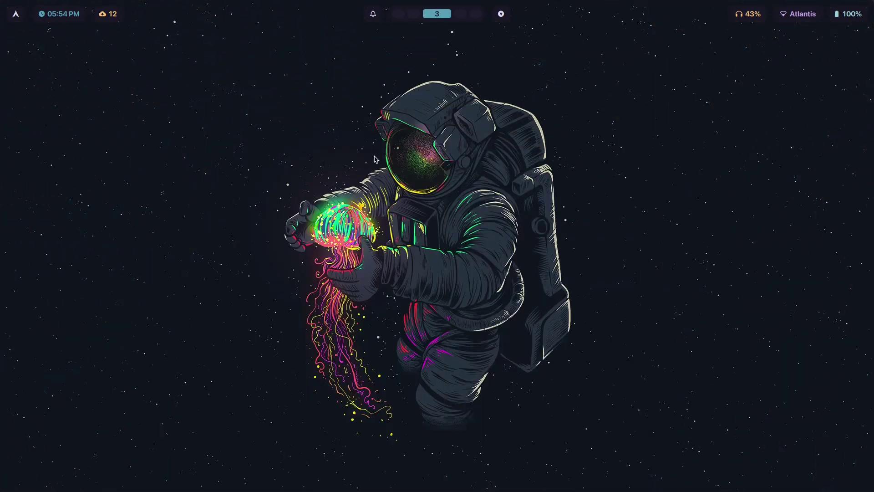
{"action": "key", "text": "super+2"}
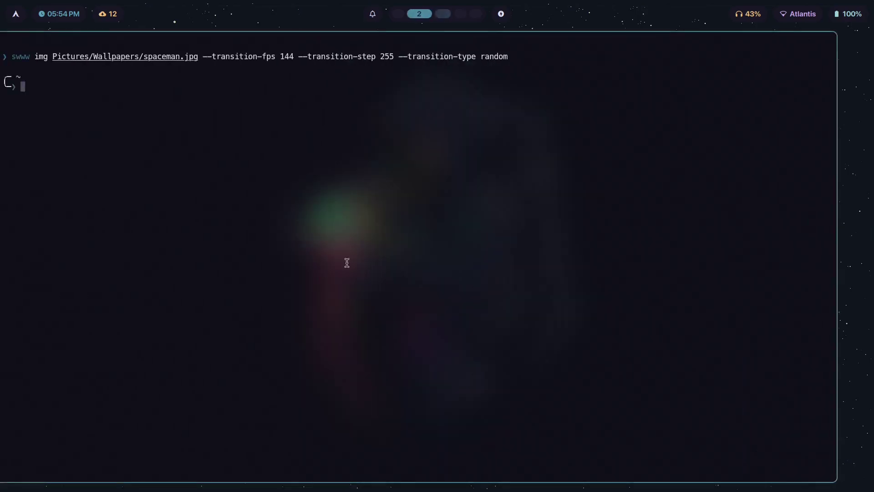
{"action": "left_click_drag", "start_coordinate": [548, 53], "coordinate": [242, 86]}
{"action": "left_click", "coordinate": [254, 89]}
{"action": "scroll", "coordinate": [644, 147], "scroll_direction": "down", "scroll_amount": 1}
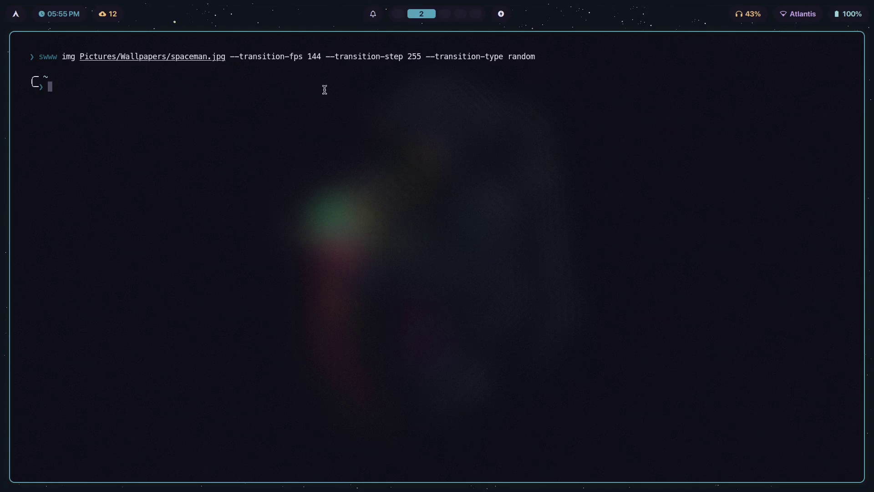
{"action": "scroll", "coordinate": [305, 91], "scroll_direction": "up", "scroll_amount": 1}
{"action": "scroll", "coordinate": [302, 118], "scroll_direction": "down", "scroll_amount": 1}
{"action": "key", "text": "super+3"}
{"action": "key", "text": "super+2"}
Step: Recall the spaceman.jpg command and set its transition step to 120
{"action": "key", "text": "Up"}
{"action": "key", "text": "ctrl+Left"}
{"action": "key", "text": "ctrl+Left"}
{"action": "key", "text": "ctrl+Left"}
{"action": "key", "text": "ctrl+Left"}
{"action": "key", "text": "Right"}
{"action": "key", "text": "Right"}
{"action": "key", "text": "Right"}
{"action": "key", "text": "BackSpace"}
{"action": "key", "text": "BackSpace"}
{"action": "key", "text": "BackSpace"}
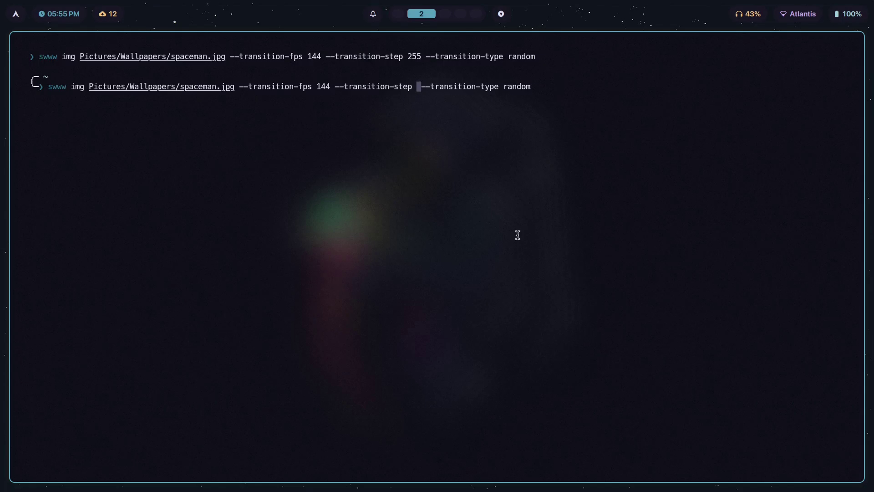
{"action": "type", "text": "120"}
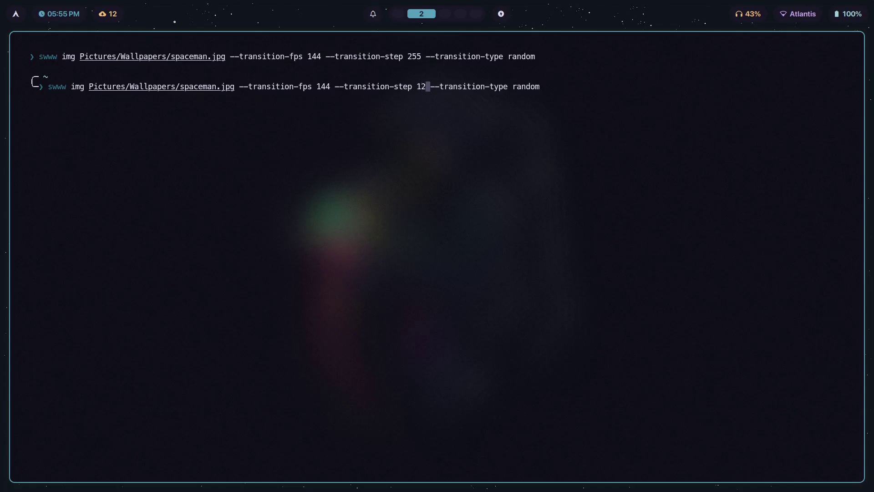
Step: Replace spaceman.jpg with Dice.png in the image path, run the command, and watch the transition on workspace 3
{"action": "key", "text": "ctrl+Left"}
{"action": "key", "text": "ctrl+Left"}
{"action": "key", "text": "ctrl+Left"}
{"action": "key", "text": "ctrl+Left"}
{"action": "key", "text": "ctrl+Left"}
{"action": "key", "text": "ctrl+Left"}
{"action": "key", "text": "ctrl+Left"}
{"action": "key", "text": "Right"}
{"action": "key", "text": "Right"}
{"action": "key", "text": "Right"}
{"action": "key", "text": "ctrl+BackSpace"}
{"action": "key", "text": "ctrl+BackSpace"}
{"action": "key", "text": "Tab"}
{"action": "key", "text": "Right"}
{"action": "key", "text": "Left"}
{"action": "key", "text": "Tab"}
{"action": "key", "text": "Tab"}
{"action": "key", "text": "Tab"}
{"action": "key", "text": "Tab"}
{"action": "key", "text": "Tab"}
{"action": "key", "text": "Tab"}
{"action": "key", "text": "Tab"}
{"action": "key", "text": "Tab"}
{"action": "key", "text": "Tab"}
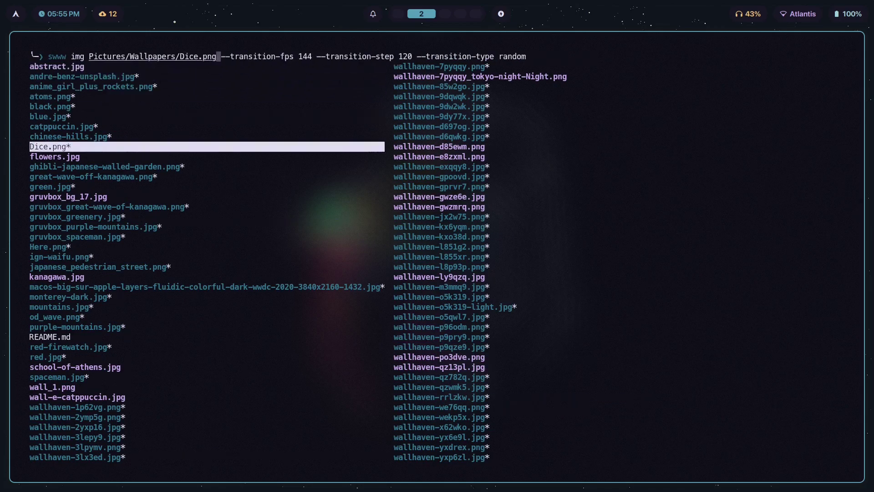
{"action": "key", "text": "Return"}
{"action": "key", "text": "Return"}
{"action": "key", "text": "super+3"}
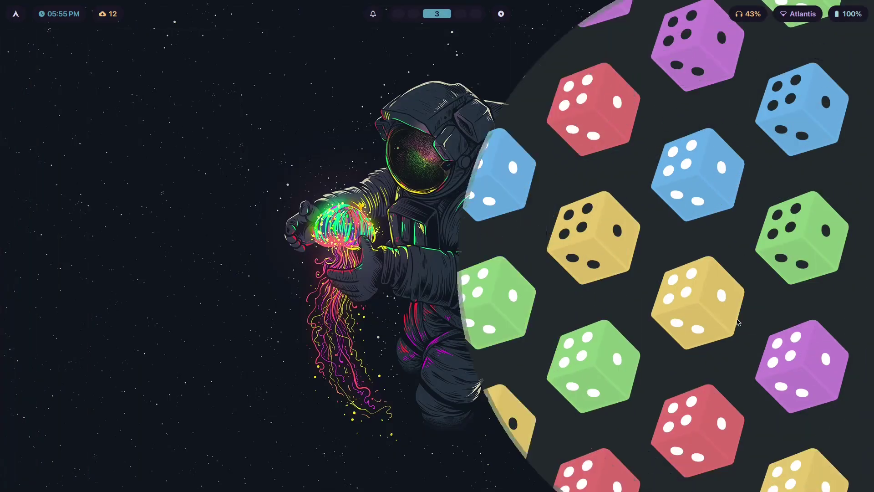
{"action": "key", "text": "super+2"}
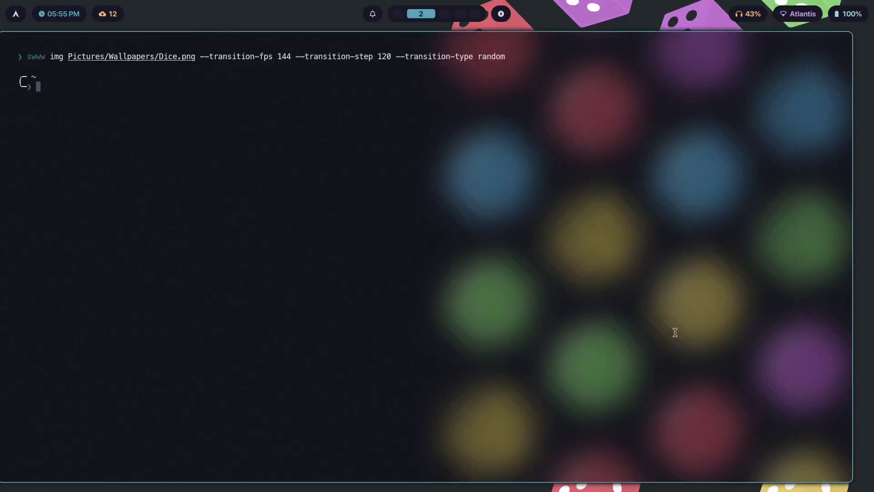
Step: Recall the Dice.png command, change the image to gruvbox_spaceman.jpg, and run it with transition step 120 and type random
{"action": "key", "text": "Up"}
{"action": "key", "text": "Left"}
{"action": "key", "text": "Left"}
{"action": "key", "text": "Left"}
{"action": "key", "text": "Left"}
{"action": "key", "text": "Left"}
{"action": "key", "text": "Left"}
{"action": "key", "text": "Left"}
{"action": "key", "text": "Left"}
{"action": "key", "text": "Left"}
{"action": "key", "text": "Left"}
{"action": "key", "text": "Left"}
{"action": "key", "text": "Left"}
{"action": "key", "text": "Left"}
{"action": "key", "text": "Left"}
{"action": "key", "text": "Left"}
{"action": "key", "text": "Left"}
{"action": "key", "text": "Left"}
{"action": "key", "text": "Left"}
{"action": "key", "text": "Left"}
{"action": "key", "text": "Left"}
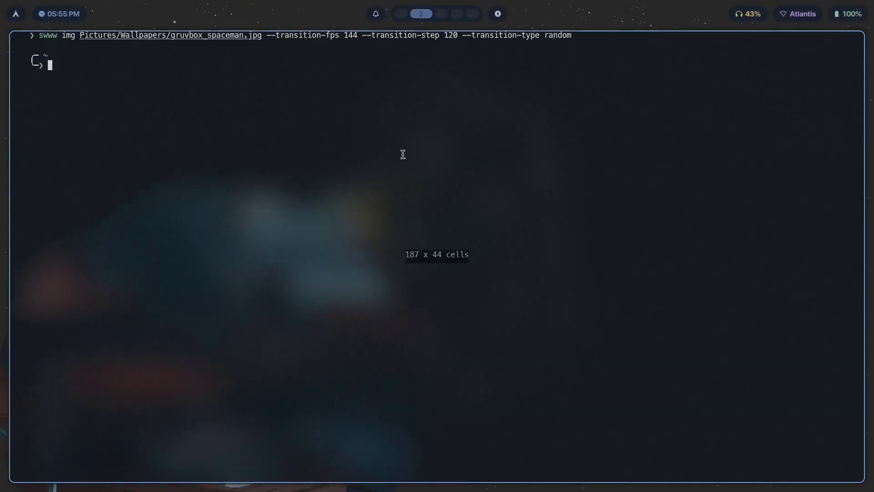
Step: Close the terminal and go back to the top of the swww README in the browser on workspace 1
{"action": "key", "text": "super+q"}
{"action": "key", "text": "super+1"}
{"action": "key", "text": "super+1"}
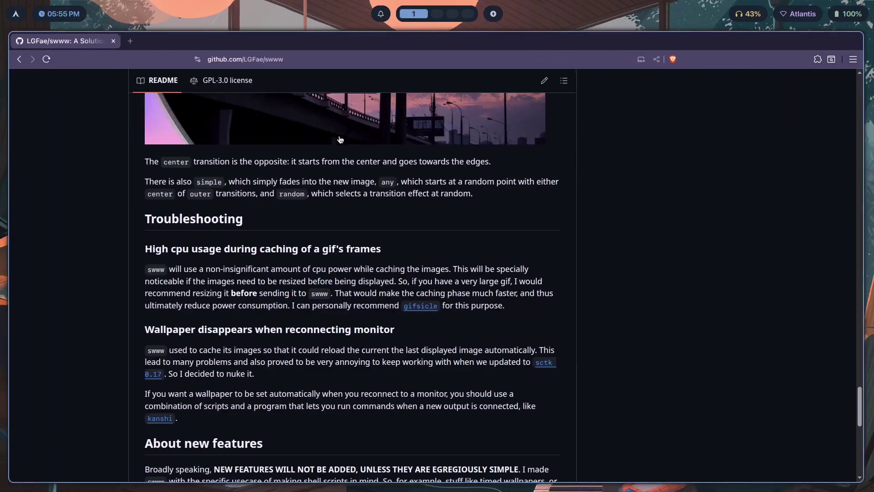
{"action": "left_click_drag", "start_coordinate": [860, 353], "coordinate": [859, 78]}
Step: Open a new terminal on workspace 2 and enter nvim .config/hypr/modules/autostart.conf without running it
{"action": "key", "text": "super+2"}
{"action": "key", "text": "super+Return"}
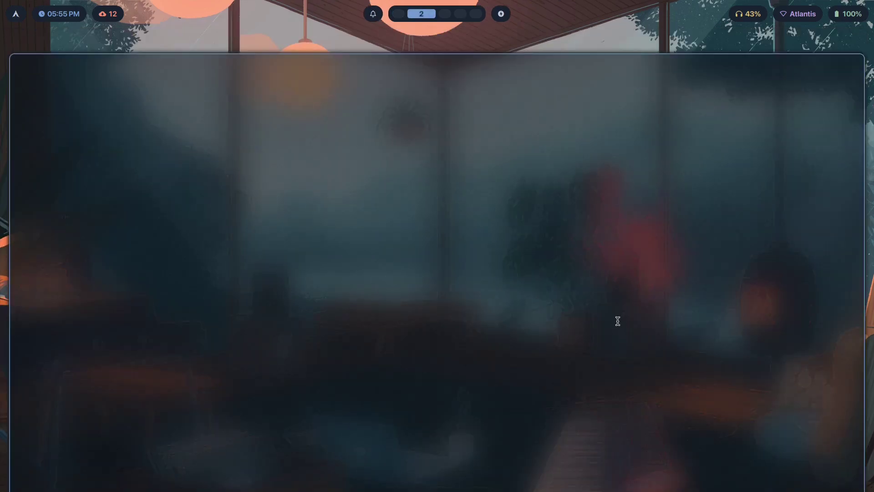
{"action": "type", "text": "nvim .confi"}
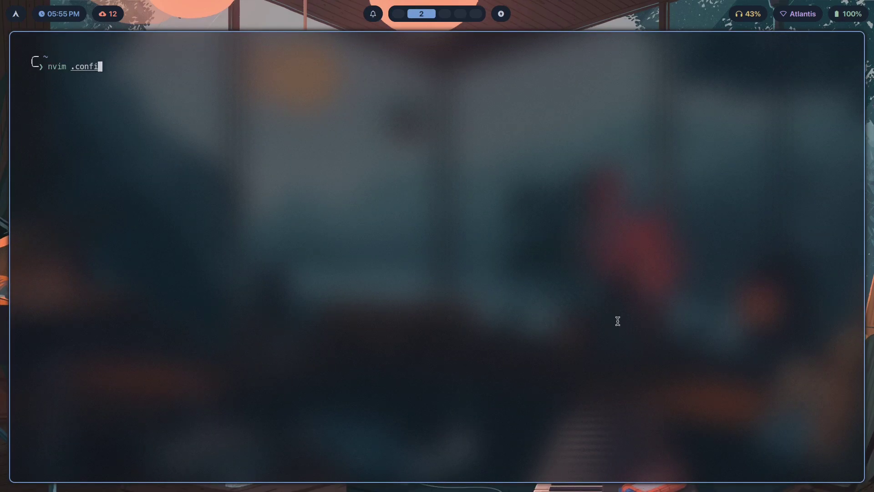
{"action": "type", "text": "g/hypr/modules/hyprla"}
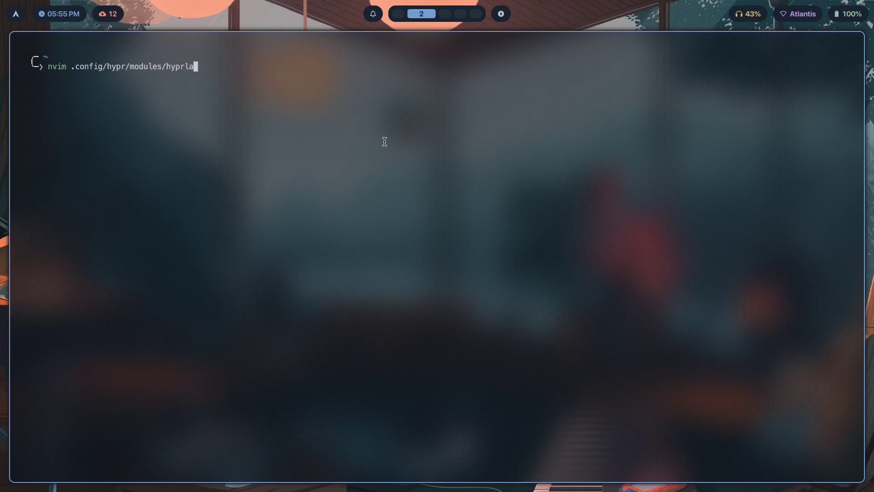
{"action": "key", "text": "ctrl+w"}
{"action": "type", "text": "aut"}
{"action": "key", "text": "Tab"}
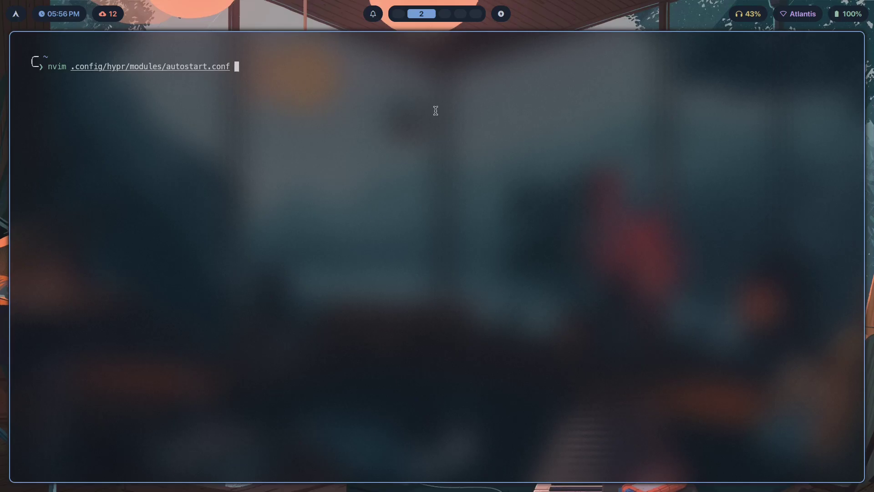
Step: Switch to the empty workspace 3 and apply the gruvbox-dark theme to the desktop
{"action": "key", "text": "super+3"}
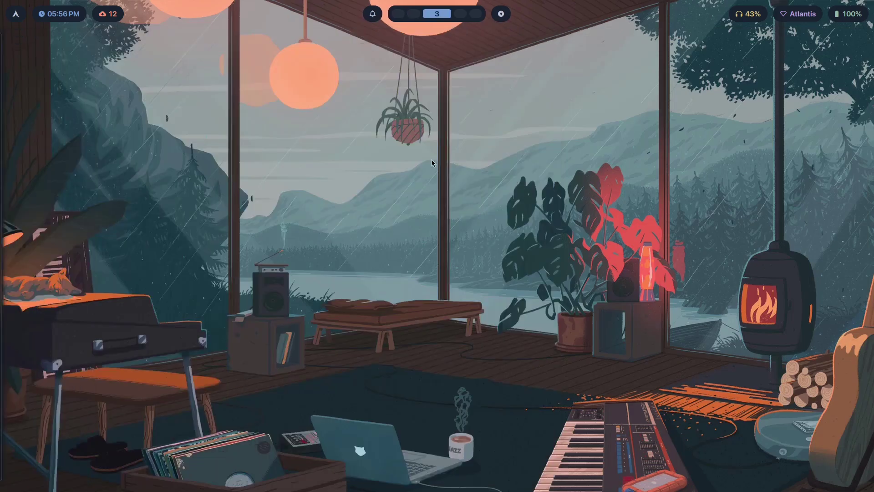
{"action": "key", "text": "super+shift+t"}
{"action": "key", "text": "Down"}
{"action": "key", "text": "Down"}
{"action": "key", "text": "Up"}
{"action": "key", "text": "Return"}
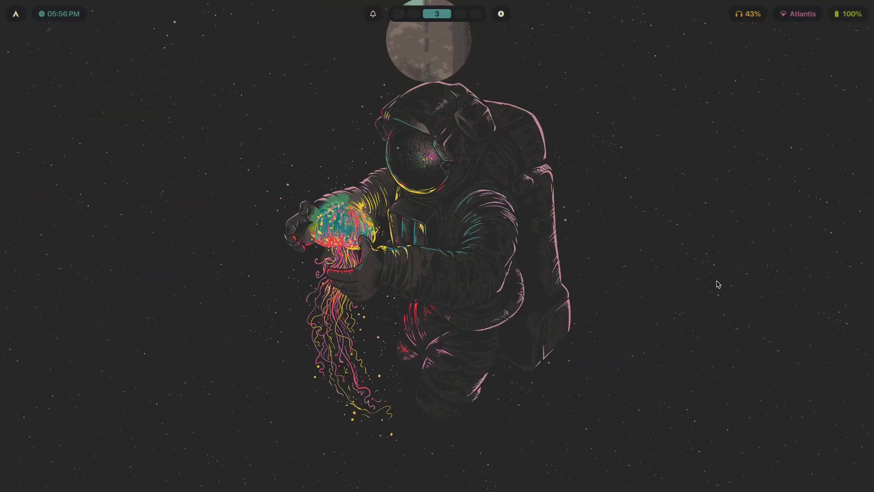
Step: Apply the rose-pine theme from the theme picker
{"action": "key", "text": "super+shift+t"}
{"action": "key", "text": "Down"}
{"action": "key", "text": "Down"}
{"action": "key", "text": "Down"}
{"action": "key", "text": "Down"}
{"action": "key", "text": "Down"}
{"action": "key", "text": "Down"}
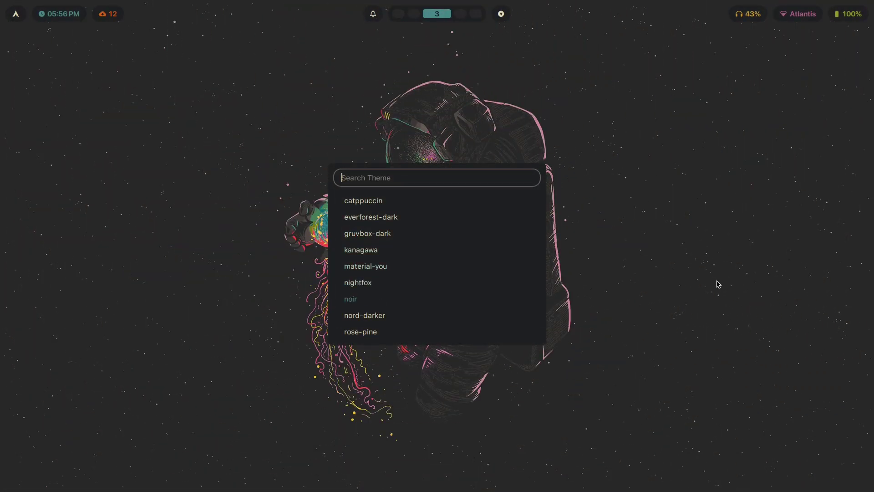
{"action": "key", "text": "Up"}
{"action": "key", "text": "Down"}
{"action": "key", "text": "Down"}
{"action": "key", "text": "Down"}
{"action": "key", "text": "Return"}
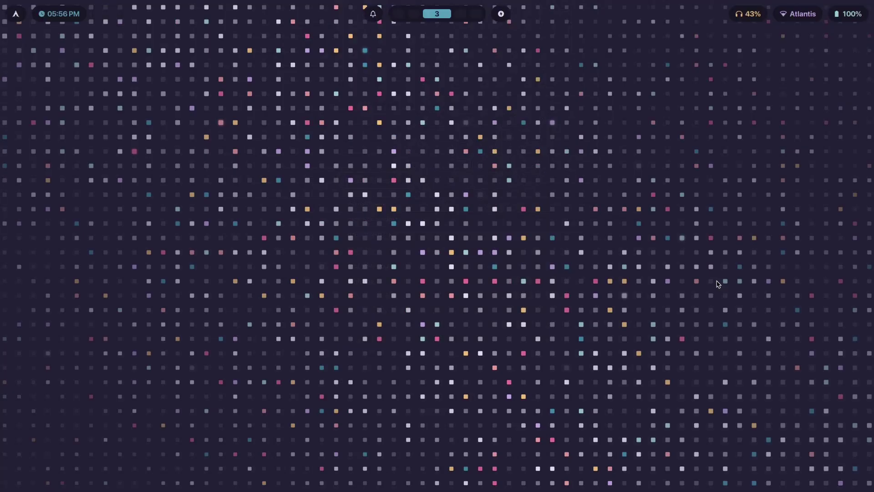
Step: Open a terminal on workspace 3 and run nitch to display the system information in the theme's colors
{"action": "key", "text": "super+Return"}
{"action": "type", "text": "nitch"}
{"action": "key", "text": "Return"}
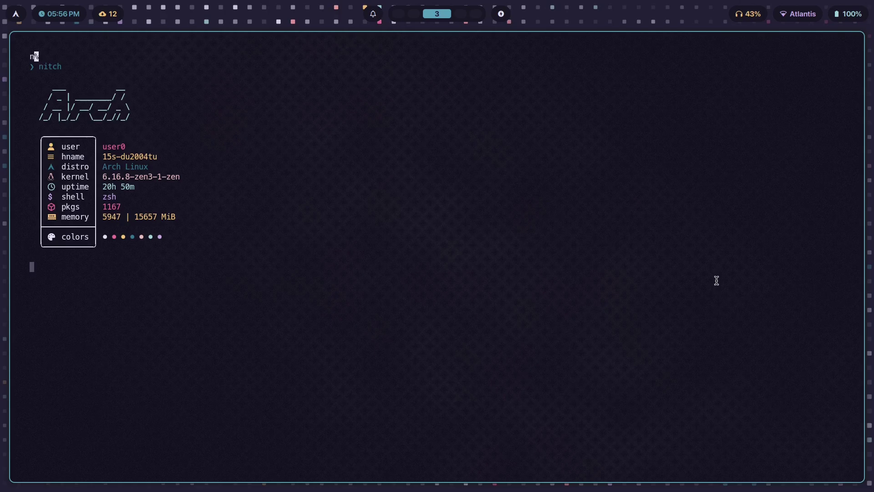
{"action": "key", "text": "super+Return"}
{"action": "key", "text": "super+q"}
Step: Apply the last theme in the theme list, then close the nitch terminal
{"action": "key", "text": "super+t"}
{"action": "key", "text": "Up"}
{"action": "key", "text": "Return"}
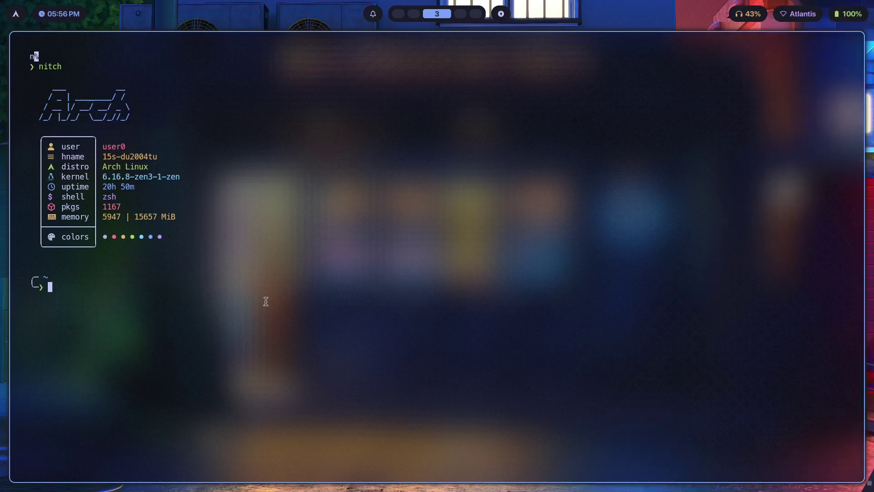
{"action": "key", "text": "super+q"}
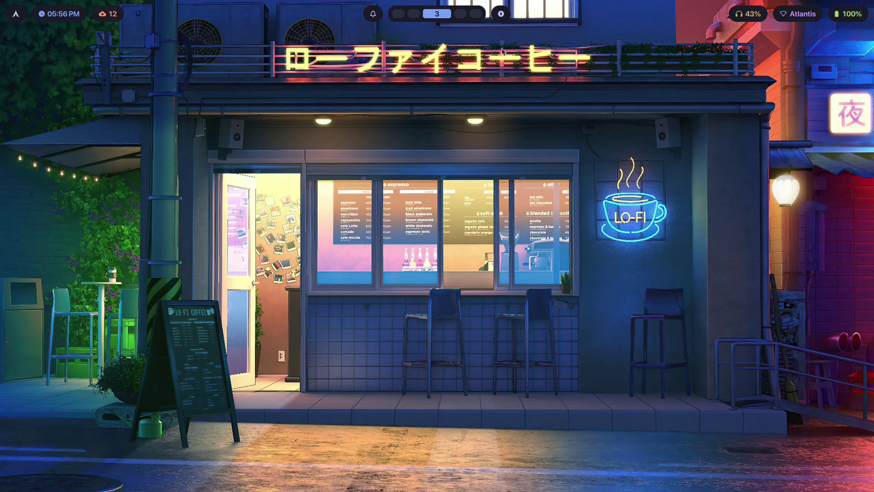
Step: Open autostart.conf in Neovim on workspace 2 and point out the exec-once = swww-daemon line under Wallpaper
{"action": "key", "text": "super+2"}
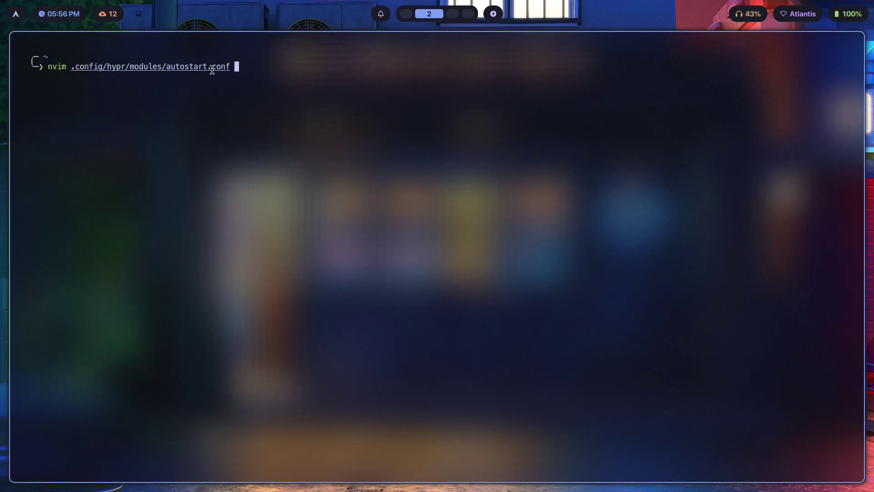
{"action": "key", "text": "Return"}
{"action": "key", "text": "j"}
{"action": "key", "text": "j"}
{"action": "key", "text": "j"}
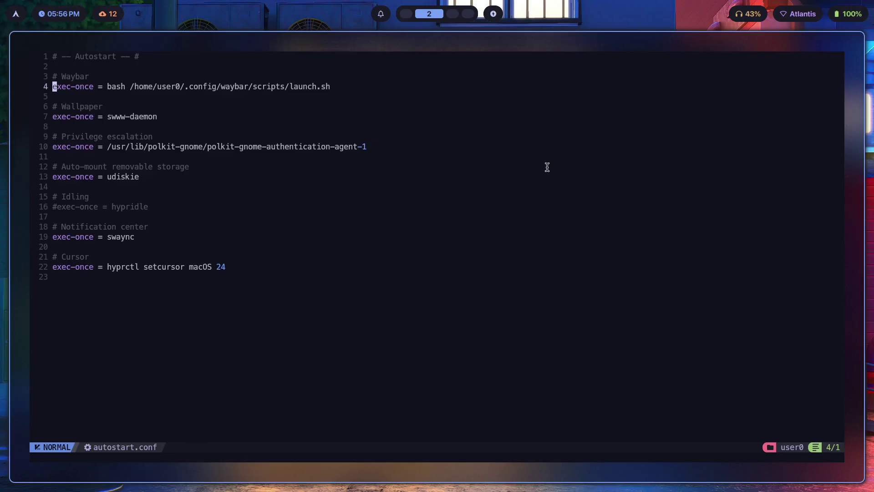
{"action": "left_click_drag", "start_coordinate": [173, 129], "coordinate": [4, 109]}
{"action": "left_click", "coordinate": [118, 116]}
{"action": "left_click_drag", "start_coordinate": [178, 122], "coordinate": [31, 111]}
{"action": "left_click", "coordinate": [95, 117]}
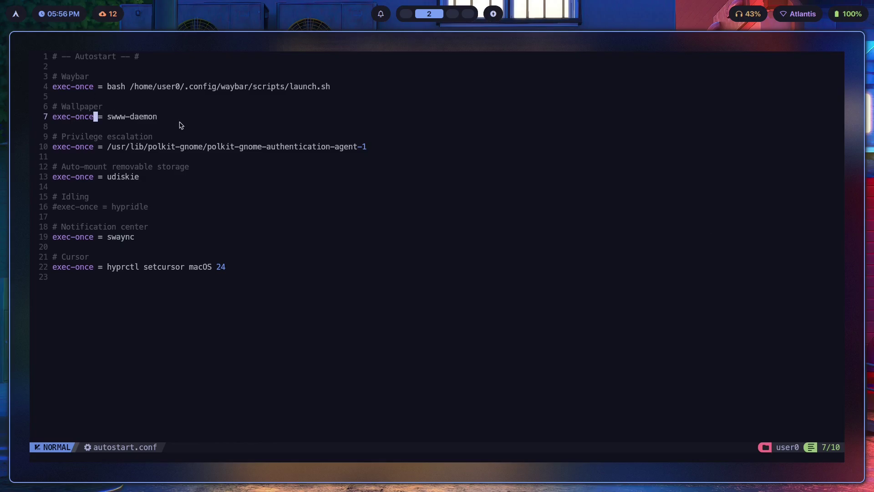
{"action": "left_click", "coordinate": [280, 114]}
Step: Open a second terminal beside the editor and try to stop the wallpaper daemon with kill swww-daemon
{"action": "key", "text": "super+Return"}
{"action": "type", "text": "k"}
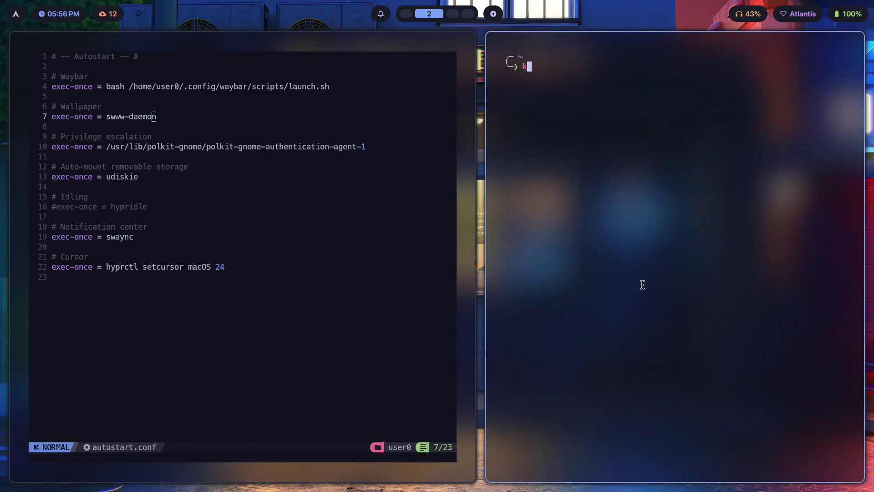
{"action": "type", "text": "ill swww-daemon"}
{"action": "key", "text": "Return"}
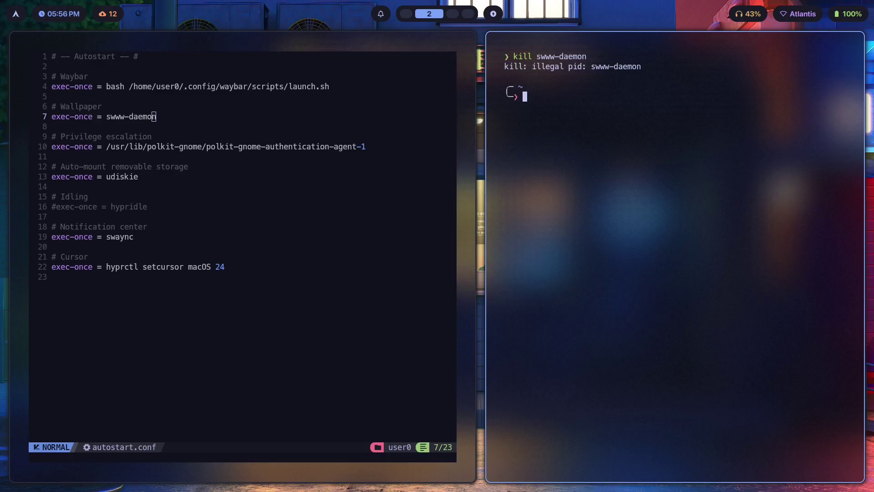
Step: Change the command to killall -9 swww-daemon, run it, and check the desktop background on workspace 3
{"action": "key", "text": "Up"}
{"action": "key", "text": "Home"}
{"action": "key", "text": "ctrl+Right"}
{"action": "type", "text": "all -9"}
{"action": "key", "text": "Return"}
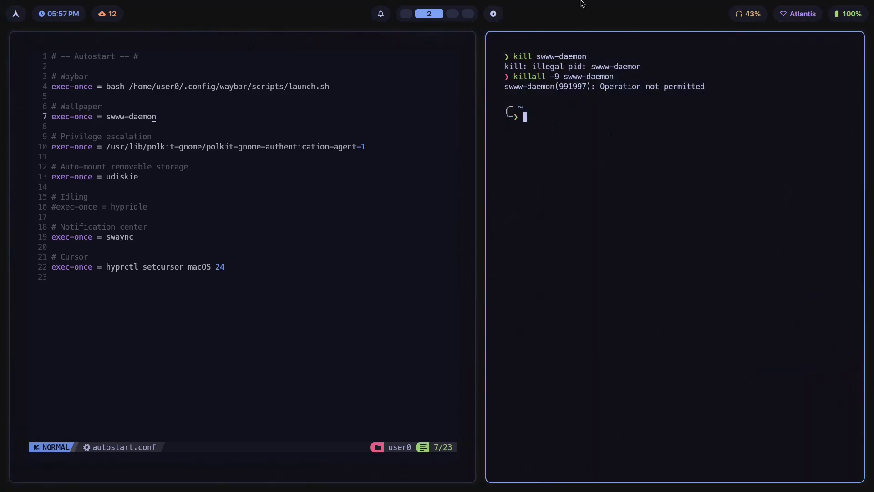
{"action": "key", "text": "super+3"}
{"action": "key", "text": "super+2"}
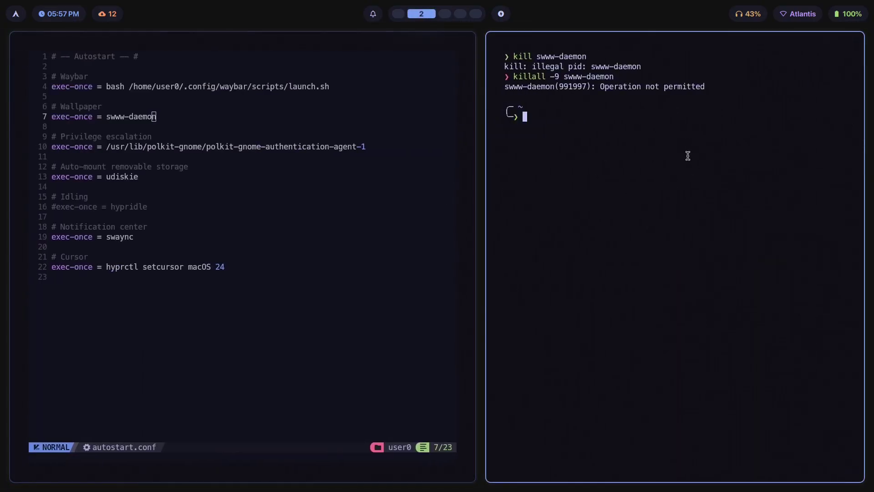
Step: Run swww-daemon & disown, close that terminal, and check the wallpaper on workspace 3
{"action": "type", "text": "swww-daemon &"}
{"action": "type", "text": "disown"}
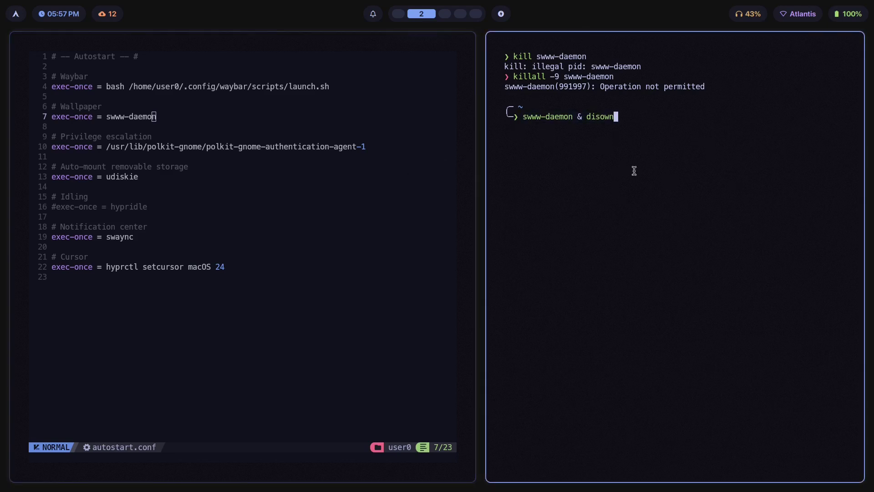
{"action": "key", "text": "Return"}
{"action": "key", "text": "Return"}
{"action": "key", "text": "super+q"}
{"action": "key", "text": "super+3"}
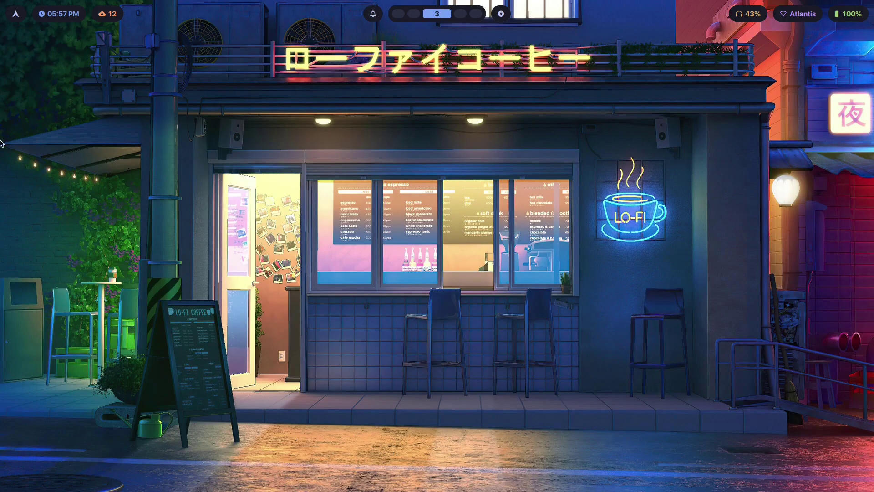
{"action": "key", "text": "super+2"}
{"action": "key", "text": "super+3"}
{"action": "key", "text": "super+2"}
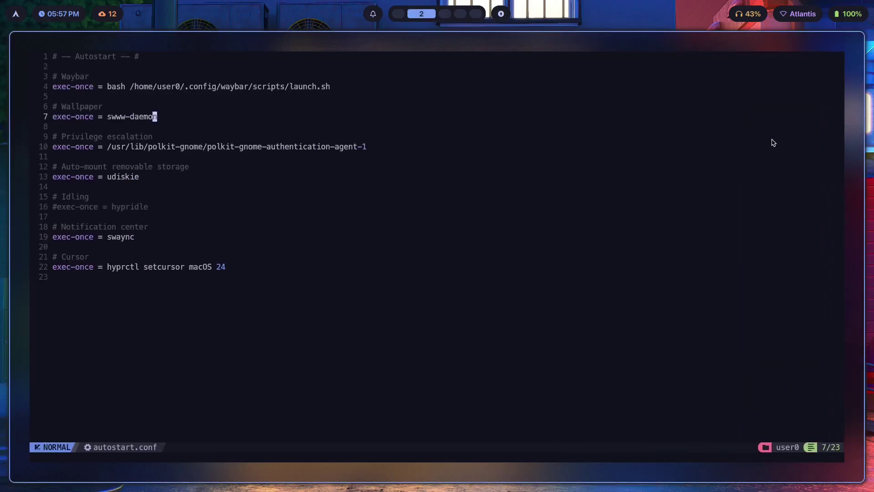
Step: Run setsid swww-daemon in a new terminal beside the editor, then close that terminal
{"action": "key", "text": "super+Return"}
{"action": "type", "text": "setsid"}
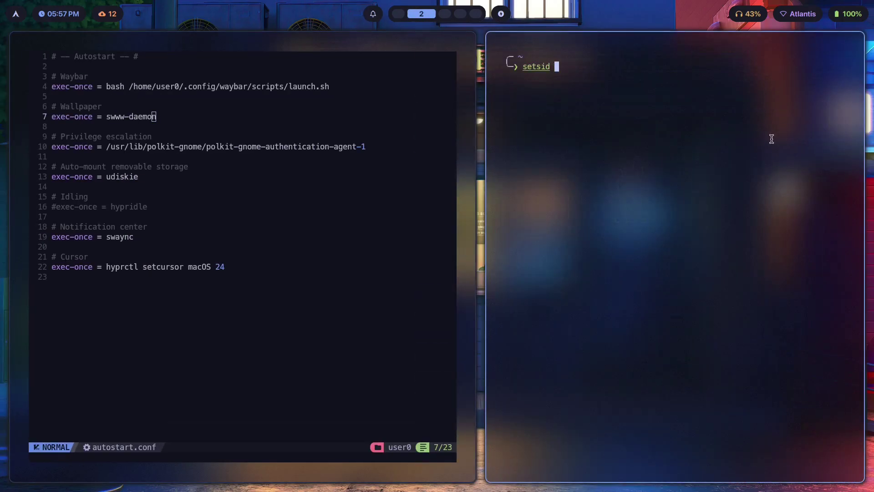
{"action": "type", "text": " swww-daemon"}
{"action": "key", "text": "Return"}
{"action": "key", "text": "super+q"}
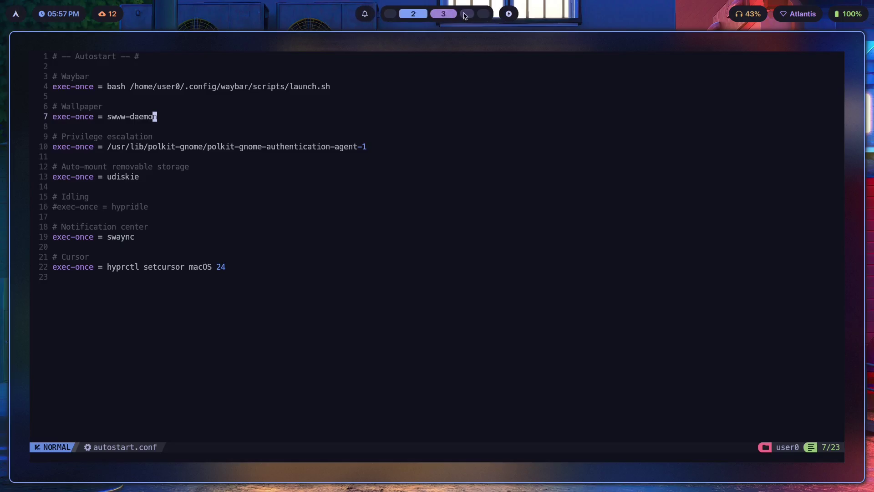
Step: Quit Neovim without changing autostart.conf and close its terminal
{"action": "left_click", "coordinate": [156, 324]}
{"action": "left_click", "coordinate": [260, 267]}
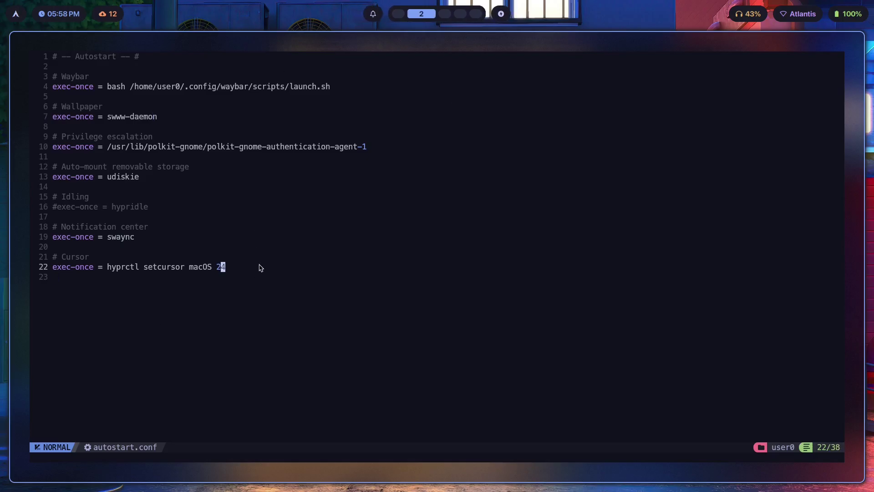
{"action": "left_click", "coordinate": [279, 362]}
{"action": "type", "text": ":q"}
{"action": "key", "text": "Return"}
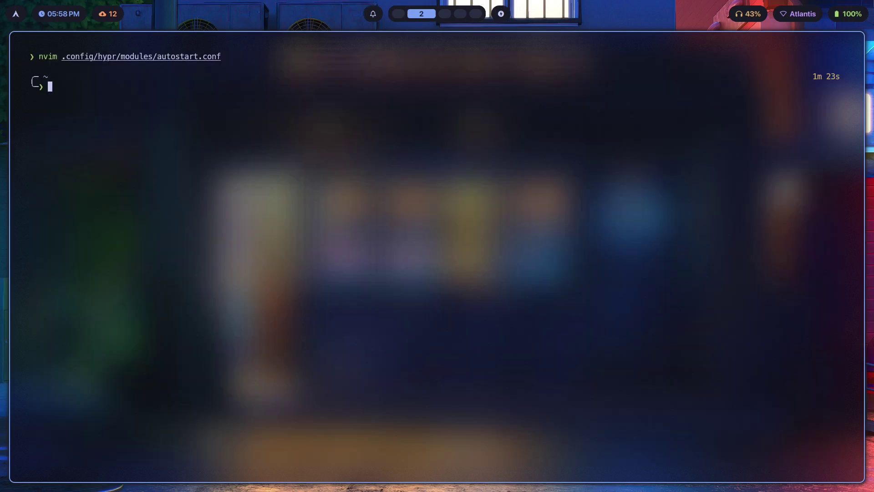
{"action": "key", "text": "super+q"}
Step: Apply the gruvbox-dark theme to the desktop again
{"action": "key", "text": "super+shift+t"}
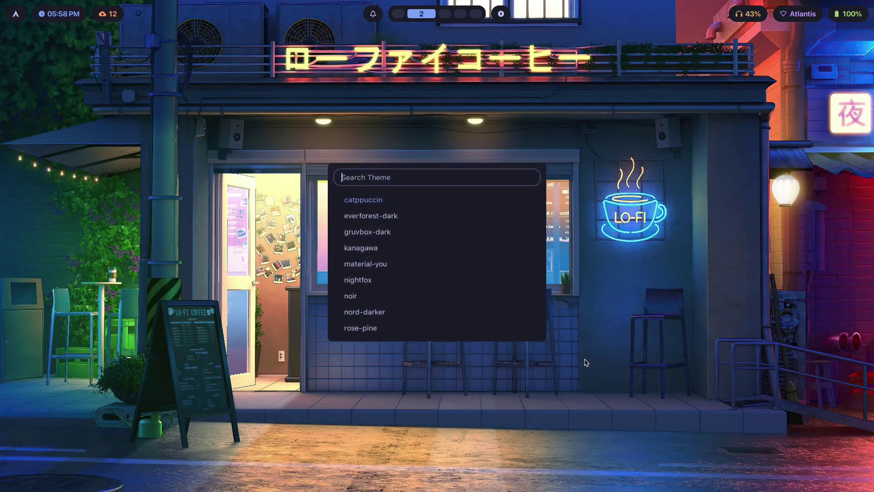
{"action": "key", "text": "Down"}
{"action": "key", "text": "Down"}
{"action": "key", "text": "Return"}
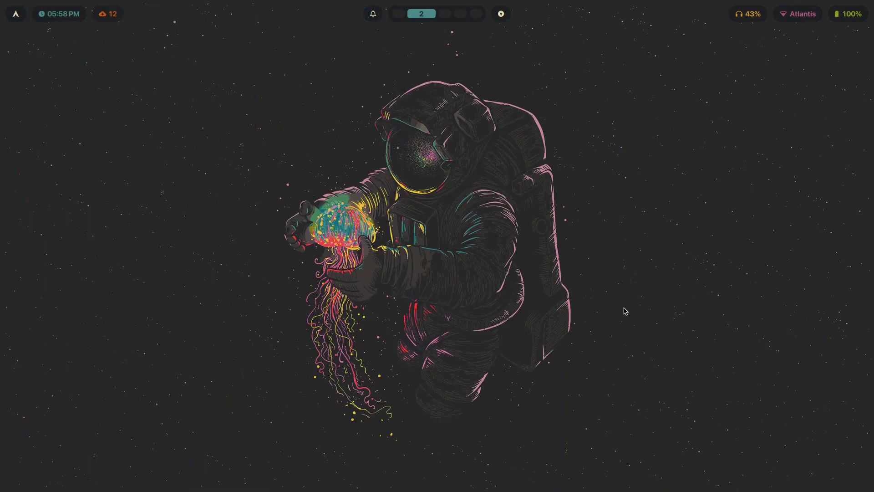
Step: Switch to the browser and show the System Reforging content of the HyprAccelerator product on Gumroad
{"action": "key", "text": "super+2"}
{"action": "left_click", "coordinate": [352, 59]}
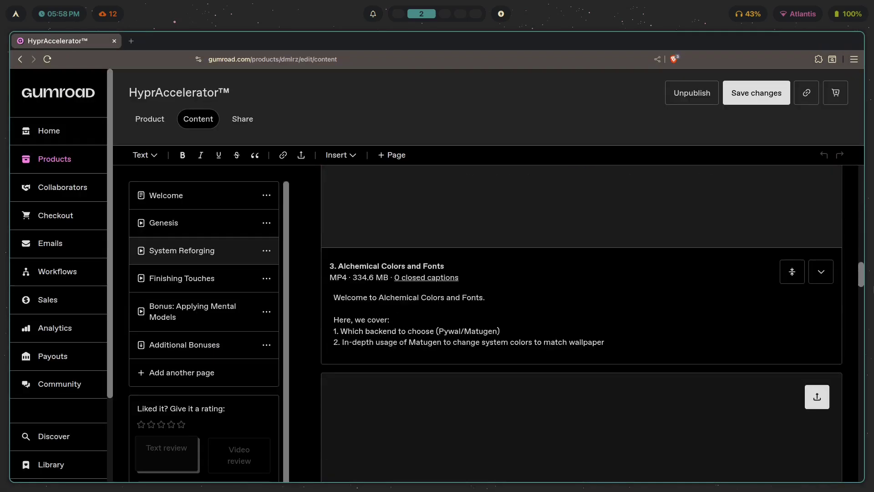
Step: Find the Theme Switchers lesson in the System Reforging content, start its video and pause it near the beginning
{"action": "scroll", "coordinate": [582, 323], "scroll_direction": "down", "scroll_amount": 10}
{"action": "scroll", "coordinate": [581, 323], "scroll_direction": "up", "scroll_amount": 5}
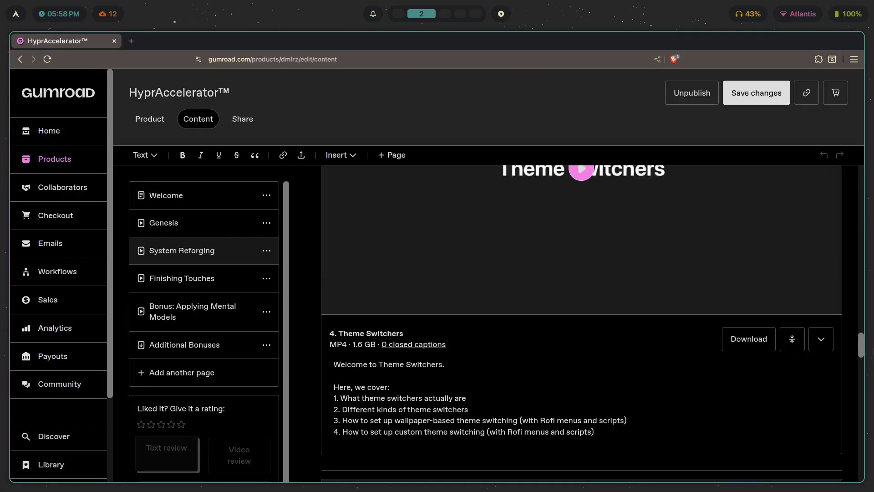
{"action": "scroll", "coordinate": [528, 320], "scroll_direction": "down", "scroll_amount": 1}
{"action": "scroll", "coordinate": [530, 319], "scroll_direction": "up", "scroll_amount": 1}
{"action": "left_click", "coordinate": [582, 169]}
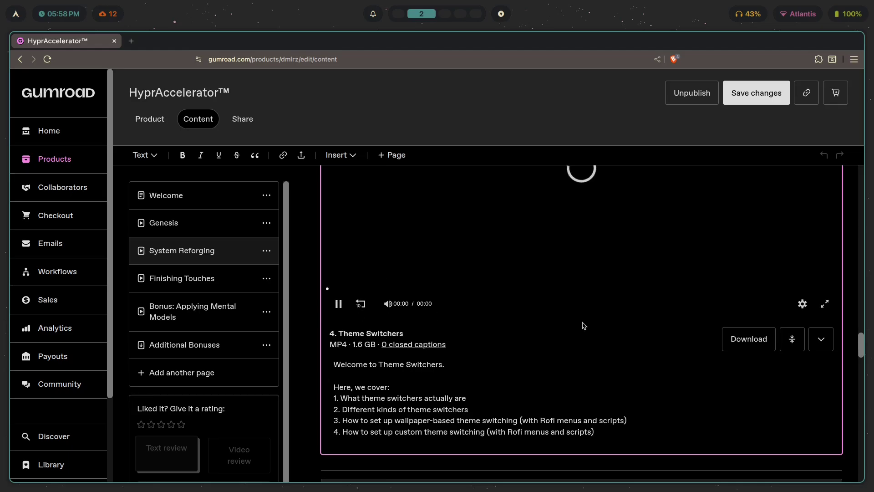
{"action": "left_click", "coordinate": [338, 303]}
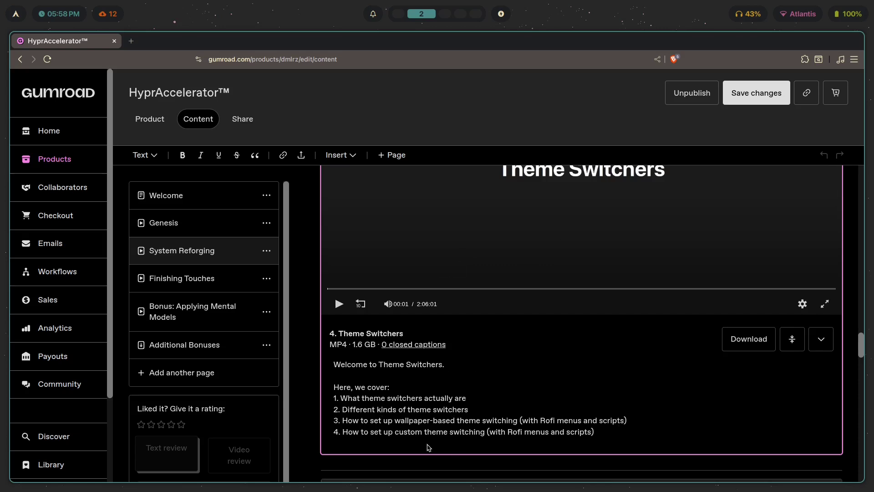
Step: Show the theme switcher's list over the desktop, dismiss it without choosing a theme and return to the browser
{"action": "key", "text": "super+shift+1"}
{"action": "key", "text": "super+t"}
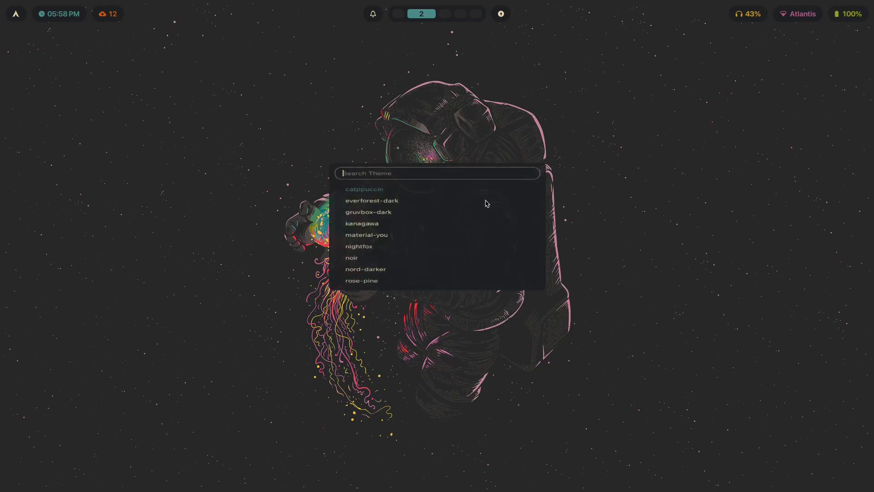
{"action": "key", "text": "Escape"}
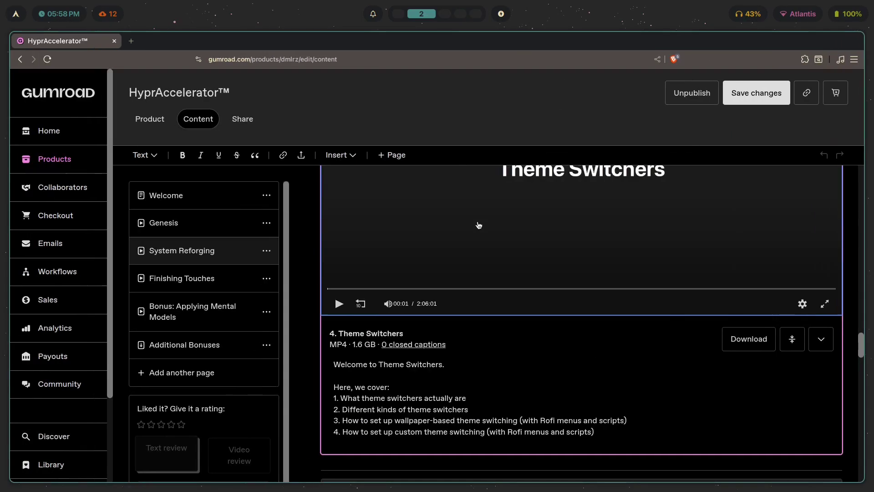
Step: Finish viewing the HyprAccelerator course content and close the browser window to leave the desktop clear
{"action": "left_click_drag", "start_coordinate": [861, 337], "coordinate": [861, 223]}
{"action": "key", "text": "super+q"}
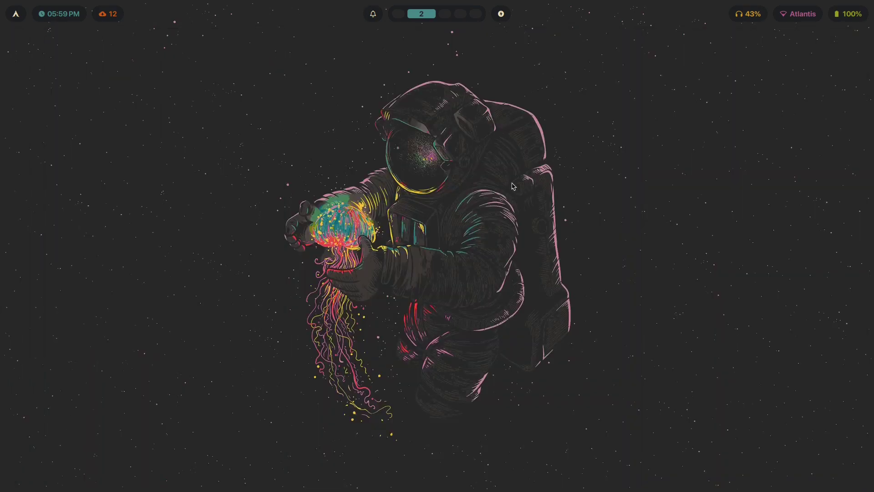